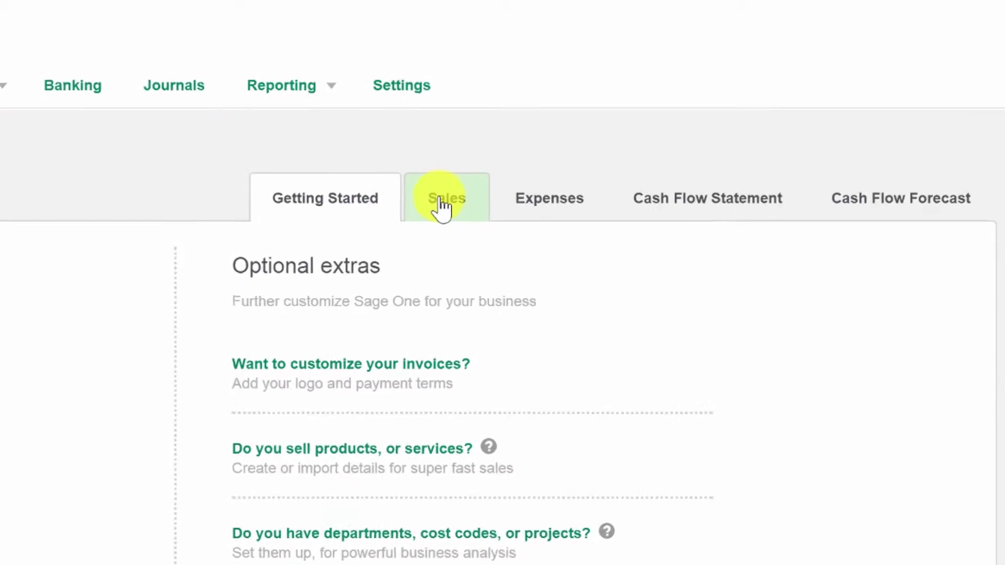
# Step: Show the Sales chart and scroll through the invoice, quote and top customer summaries
pyautogui.click(644, 225)
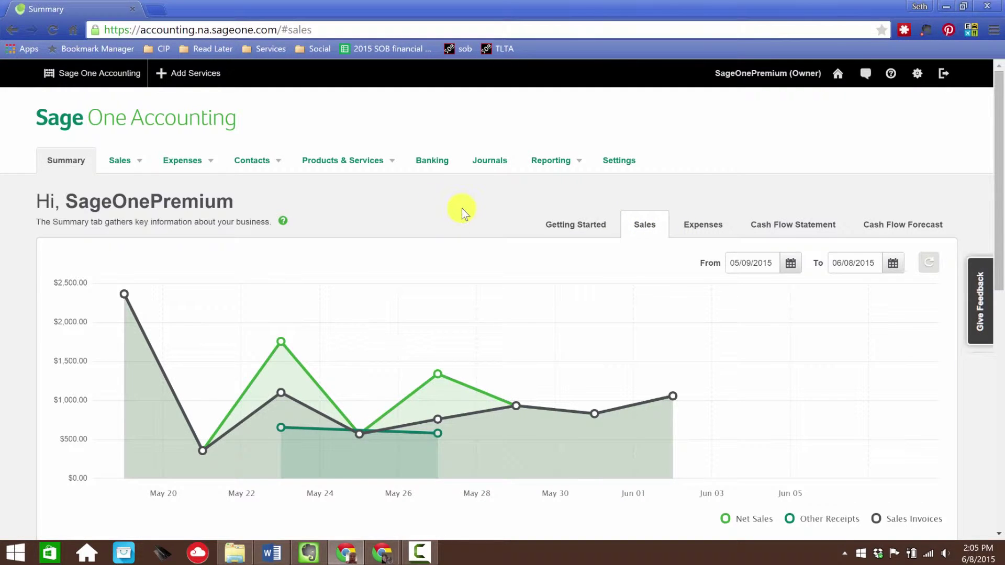
pyautogui.scroll(-1, 471, 208)
pyautogui.scroll(-1, 384, 187)
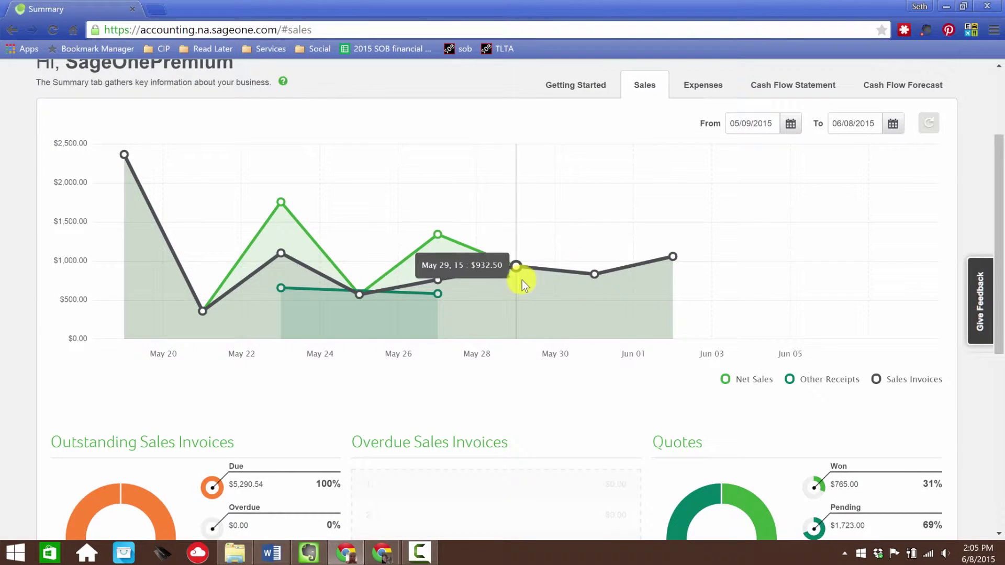
pyautogui.scroll(-1, 639, 295)
pyautogui.scroll(-2, 638, 295)
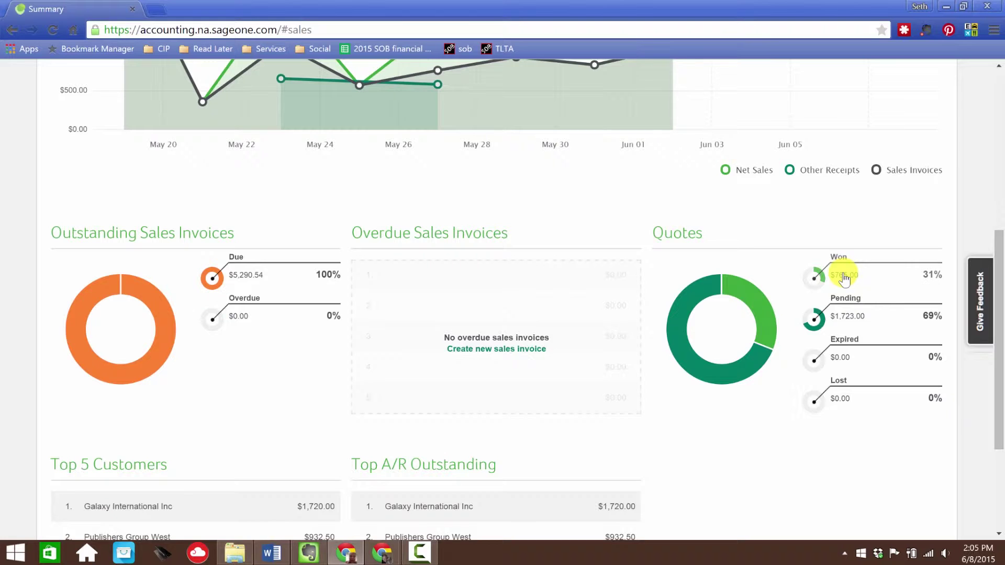
pyautogui.scroll(-3, 692, 361)
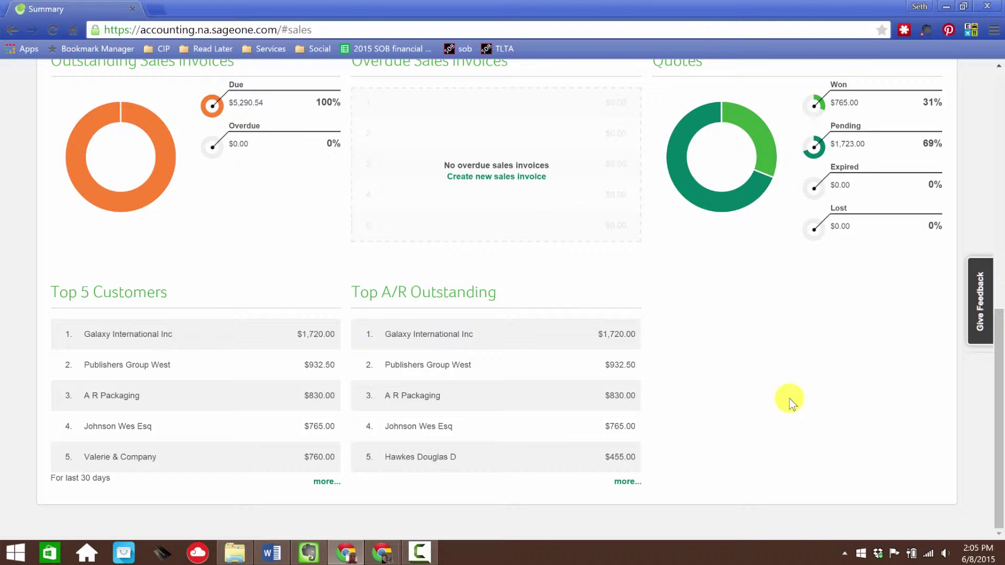
pyautogui.scroll(10, 790, 399)
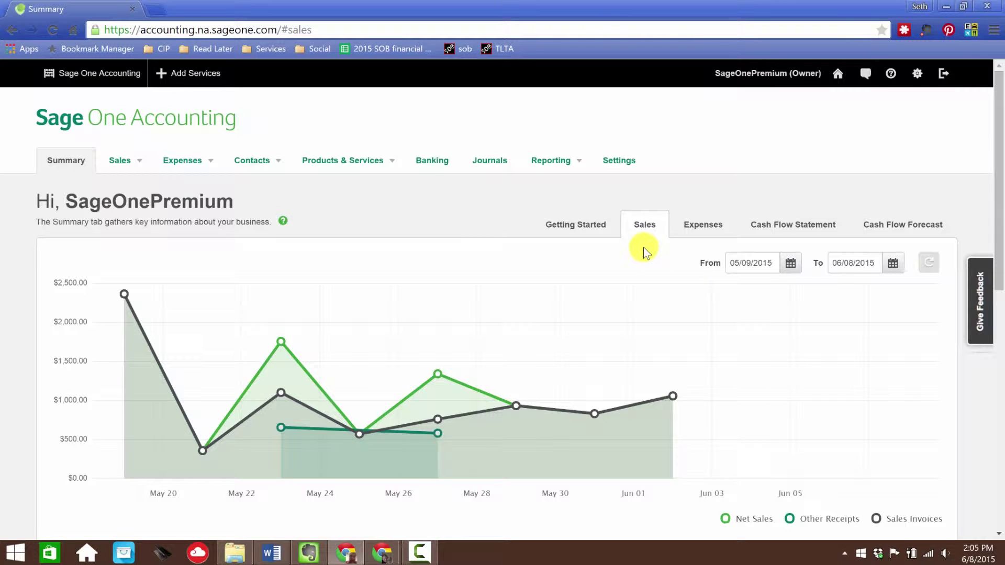
# Step: Toggle the Summary chart between Sales and Expenses to compare, ending on Expenses
pyautogui.click(698, 231)
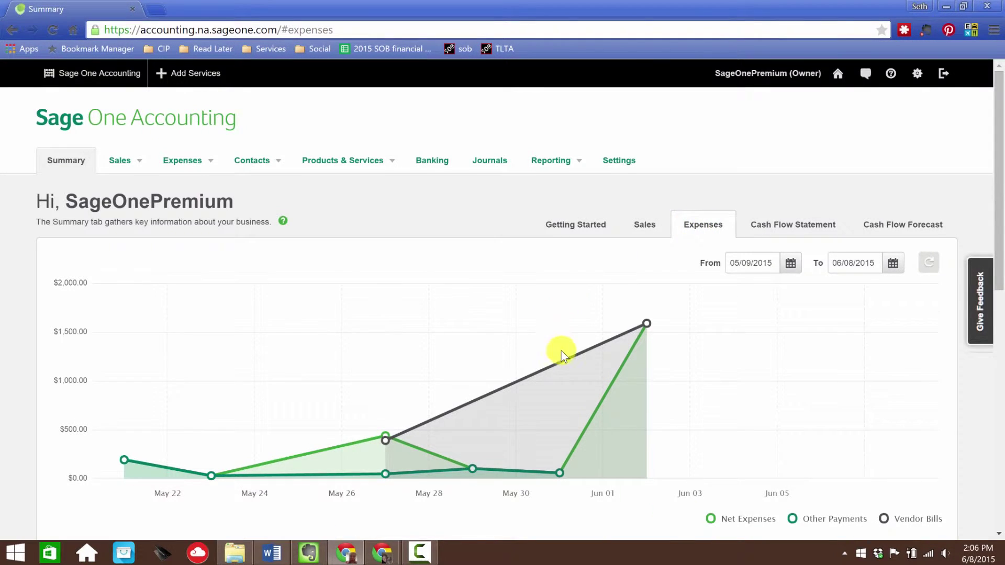
pyautogui.scroll(-1, 561, 350)
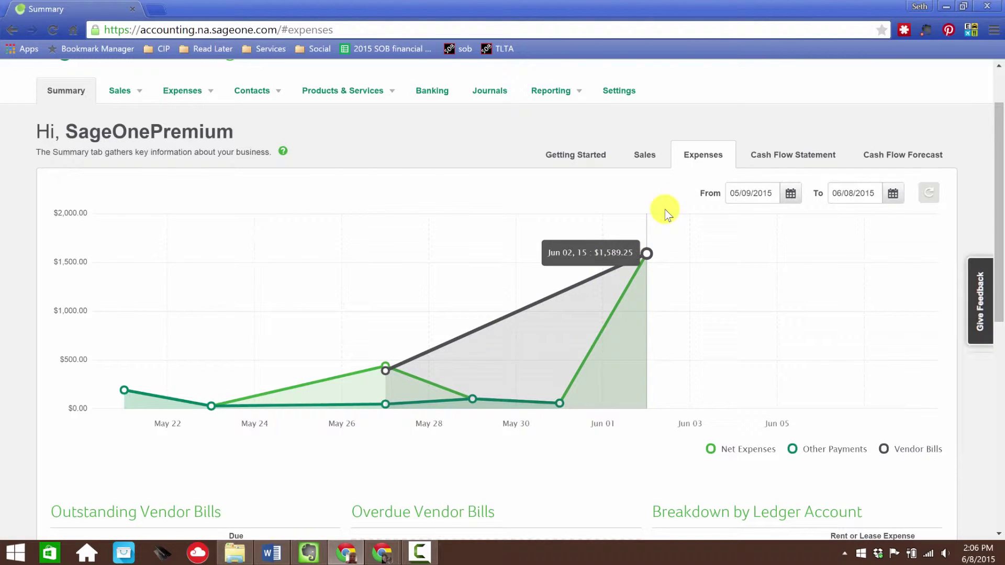
pyautogui.click(647, 156)
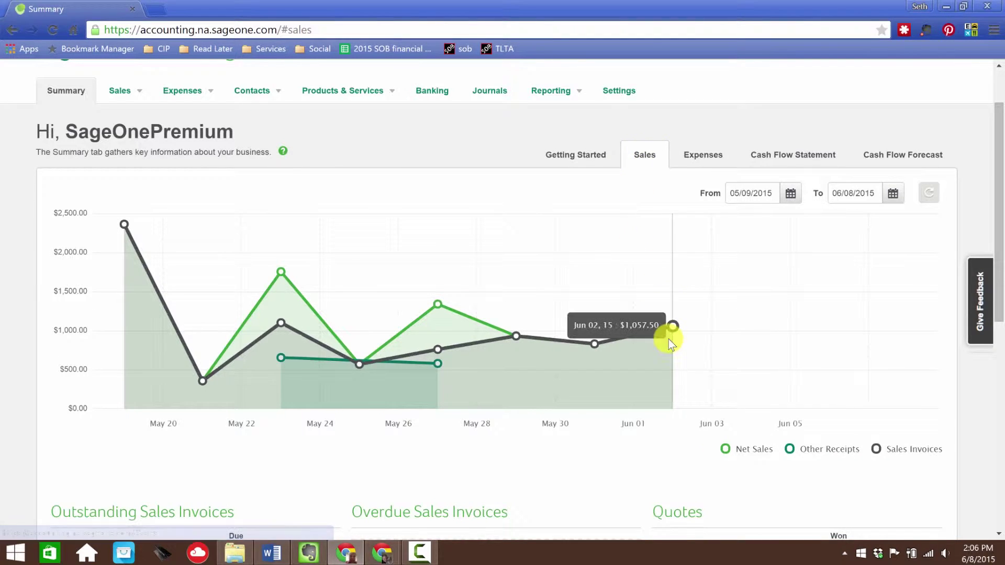
pyautogui.click(685, 151)
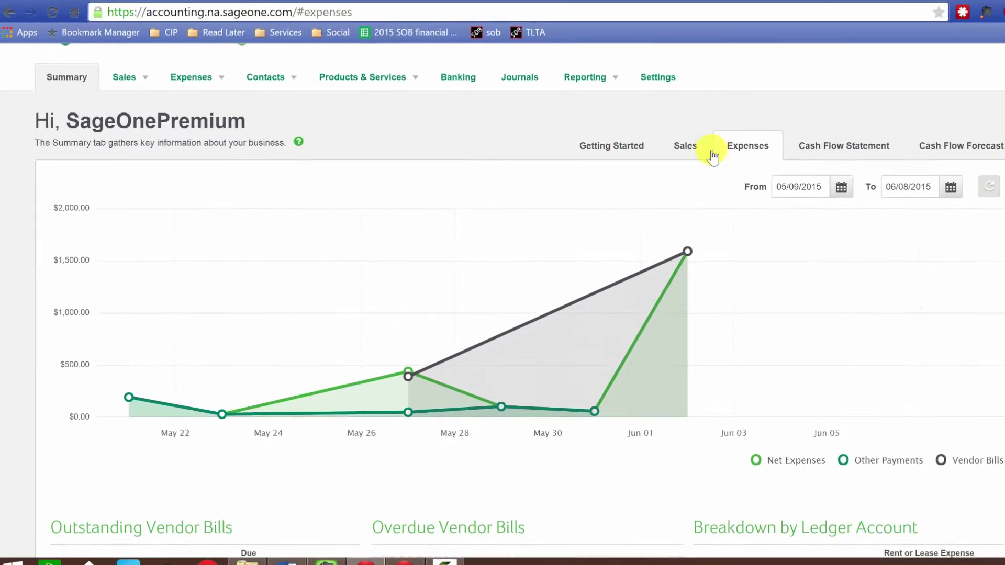
pyautogui.click(888, 100)
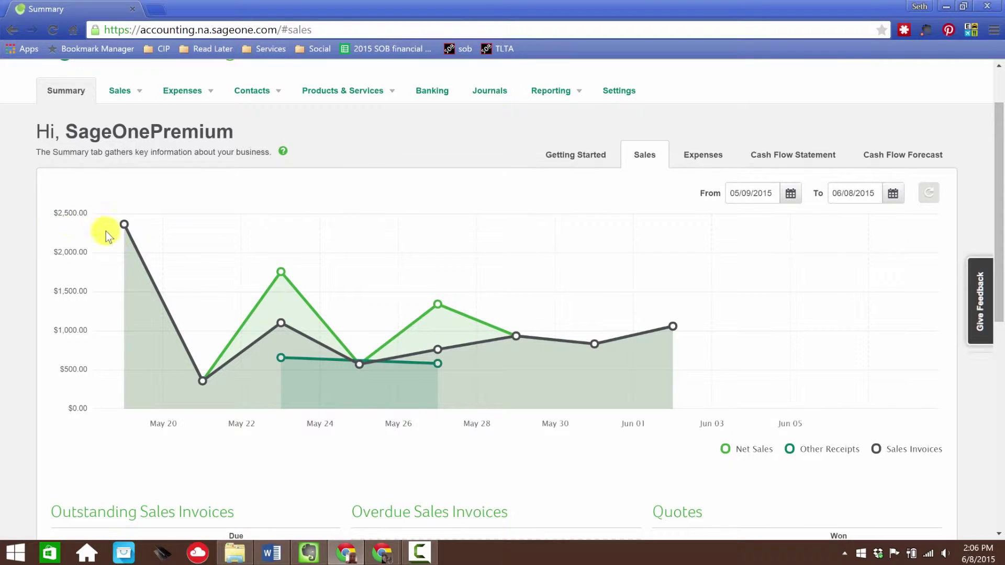
pyautogui.click(686, 155)
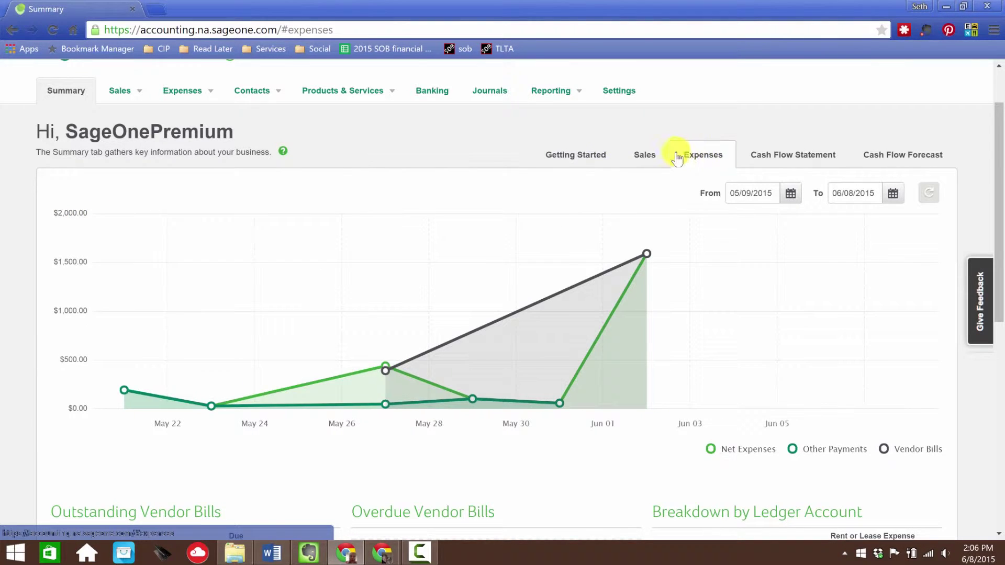
pyautogui.click(668, 155)
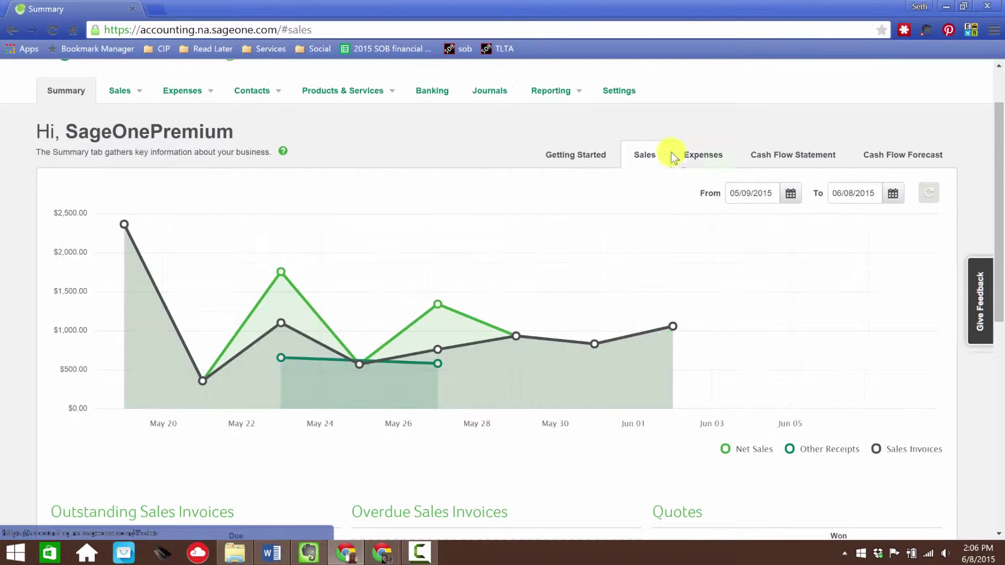
pyautogui.click(698, 159)
pyautogui.moveTo(634, 290)
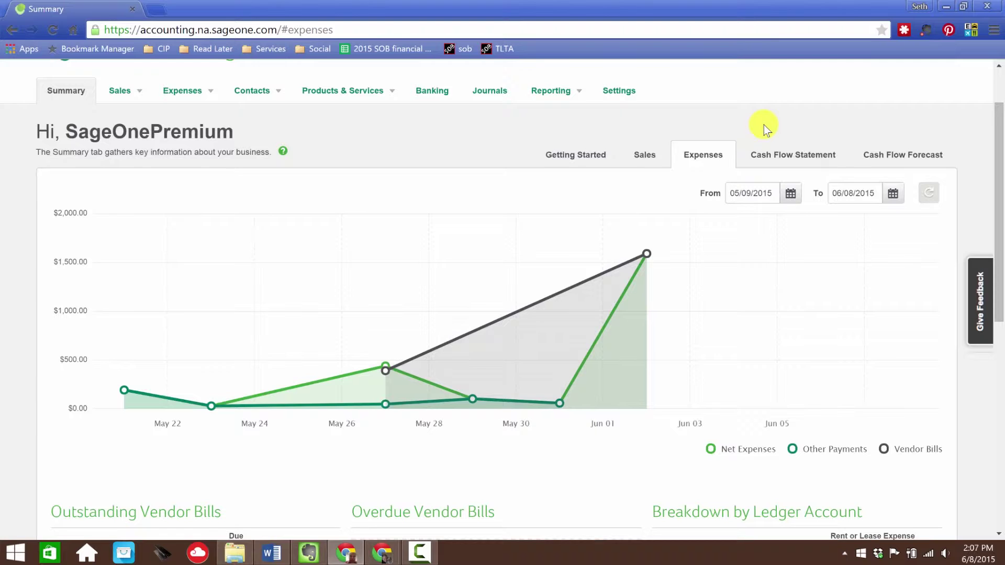
# Step: Show the Cash Flow Statement, check its bank accounts, and review totals ($3,915.00 in, $1,620.22 out)
pyautogui.click(770, 161)
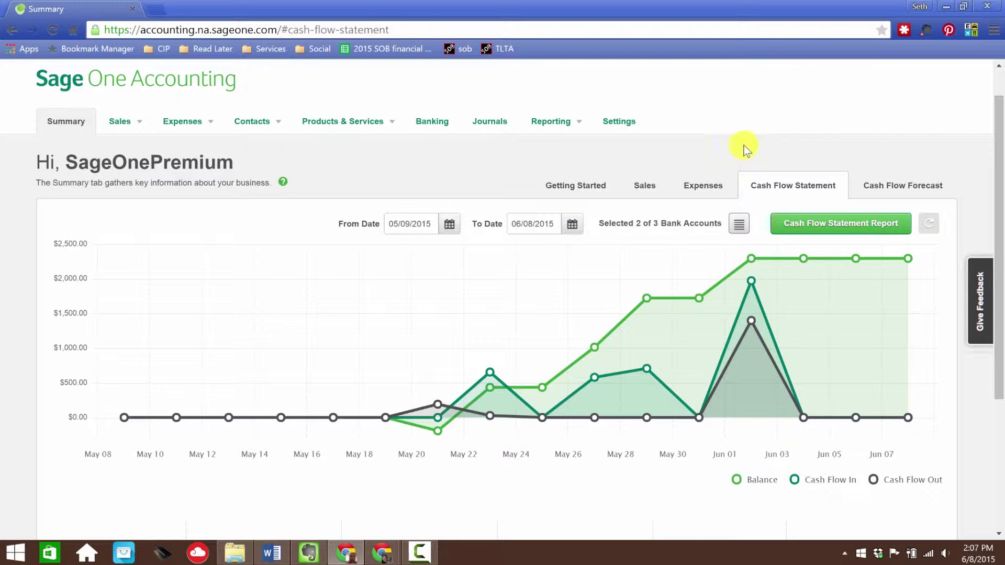
pyautogui.click(738, 224)
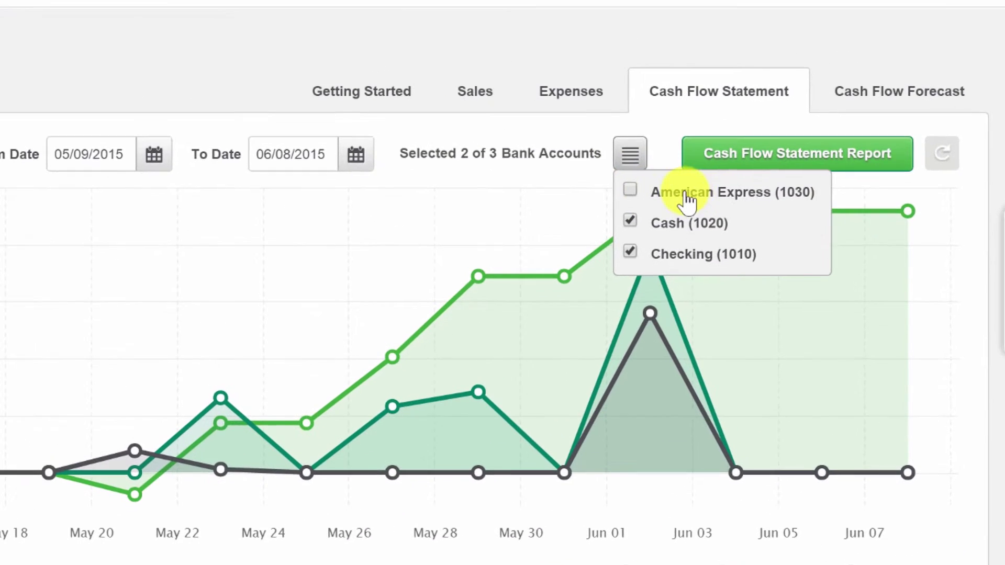
pyautogui.click(636, 165)
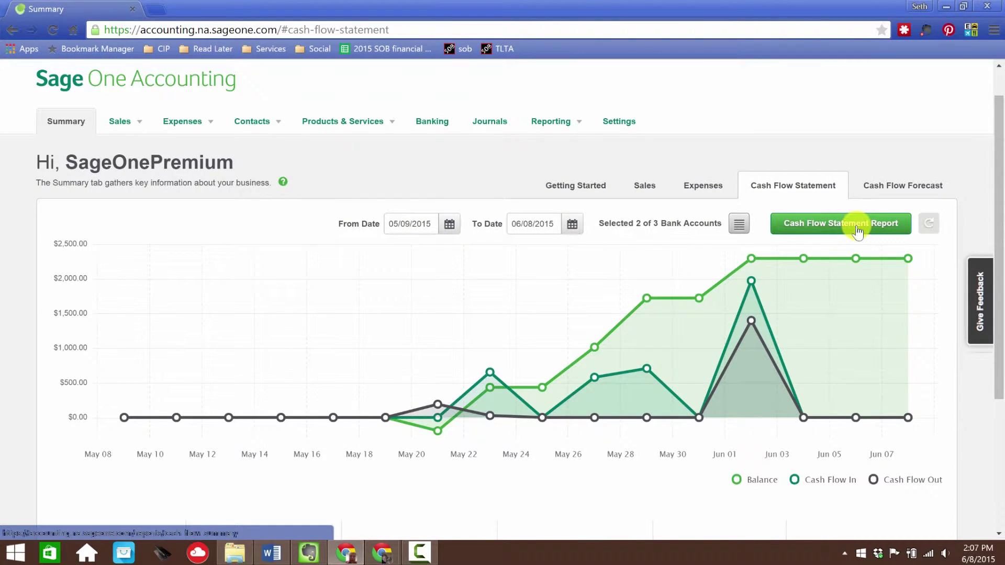
pyautogui.scroll(-3, 775, 277)
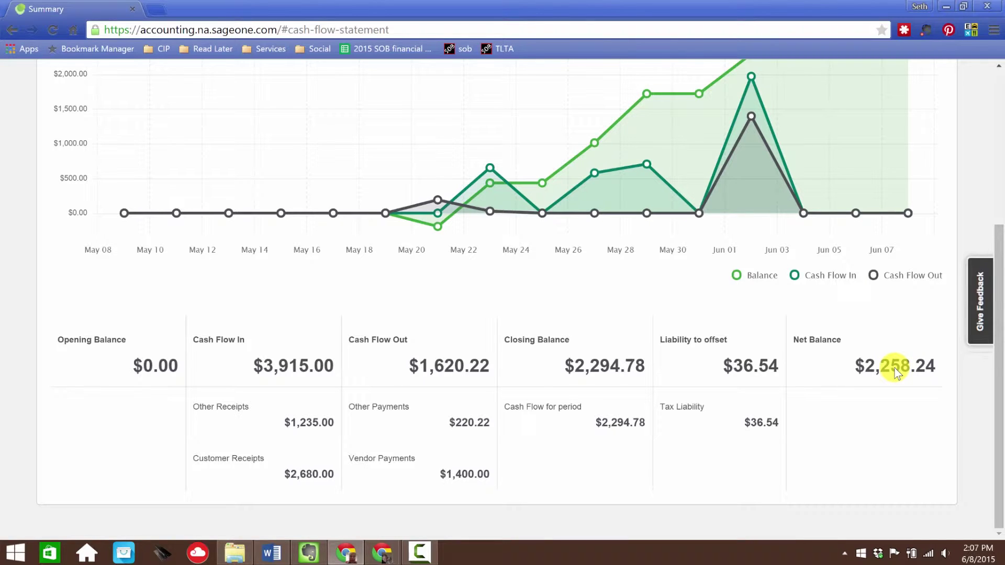
pyautogui.scroll(5, 911, 370)
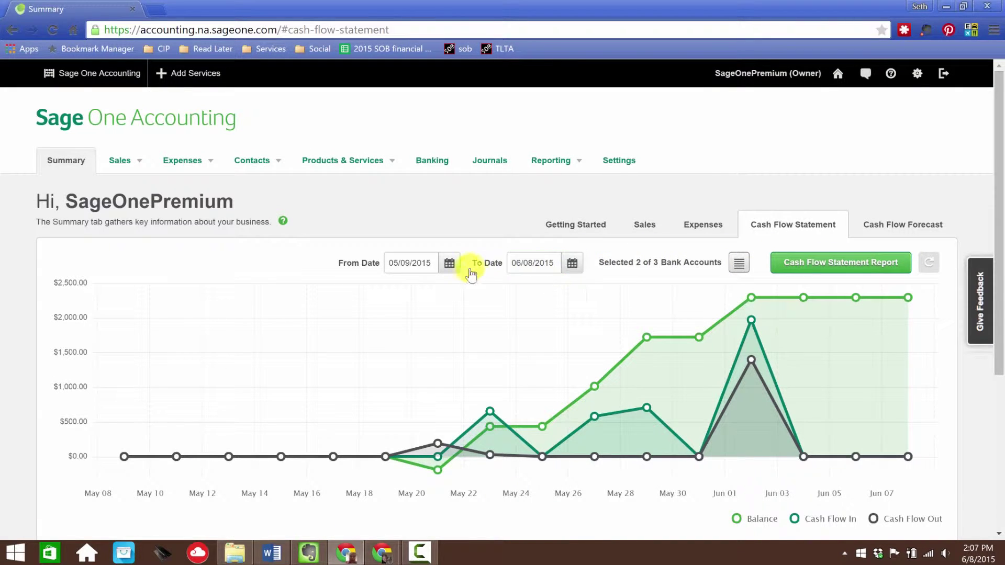
pyautogui.click(446, 262)
# Step: Set the From Date to 04/01/2015 and view the full Cash Flow Statement Report
pyautogui.click(394, 287)
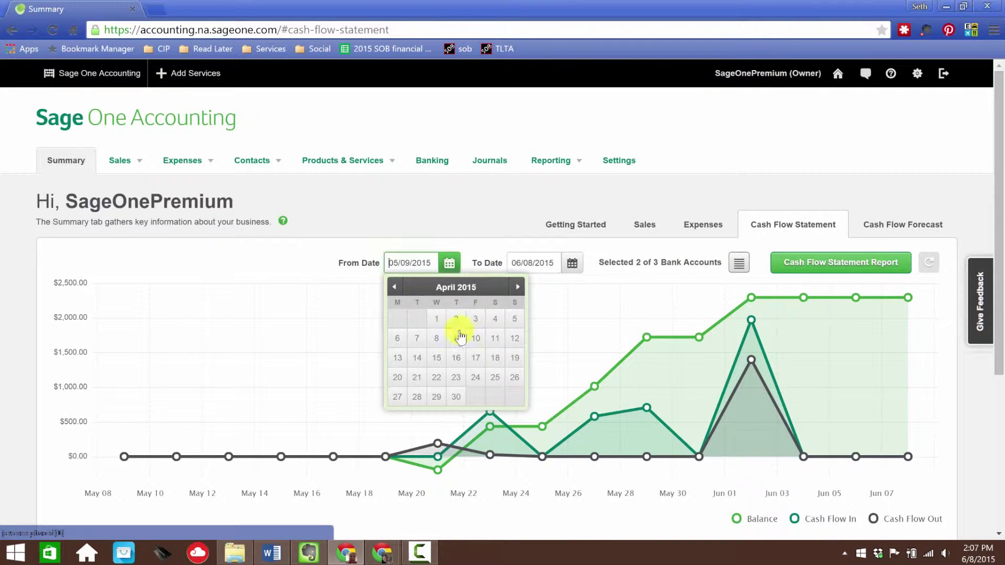
pyautogui.click(434, 320)
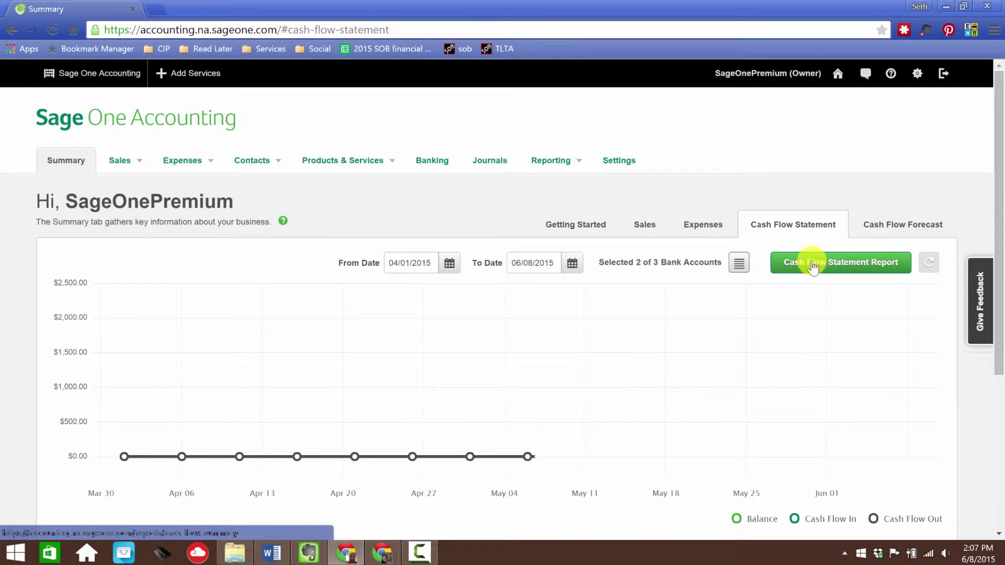
pyautogui.click(813, 265)
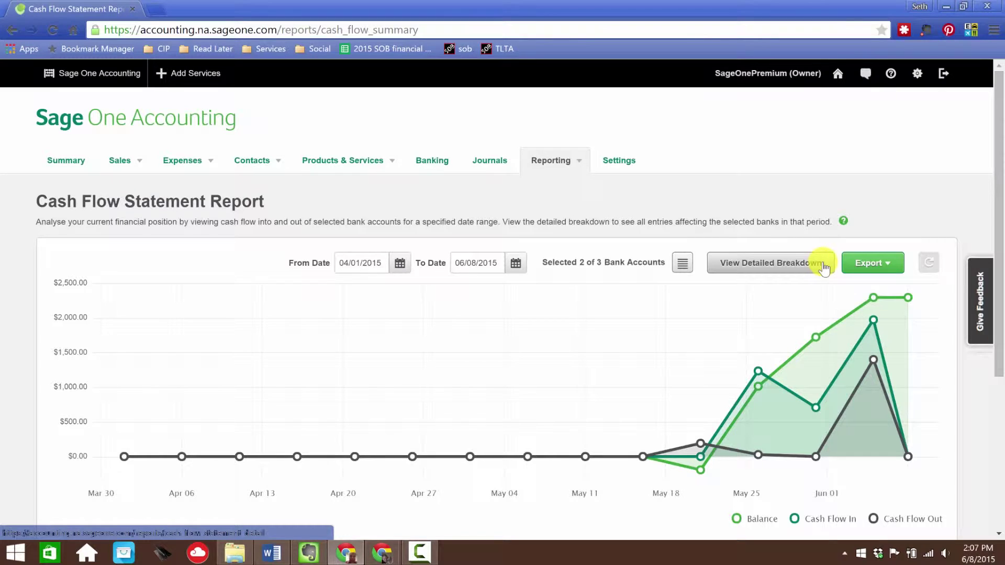
pyautogui.scroll(-3, 895, 358)
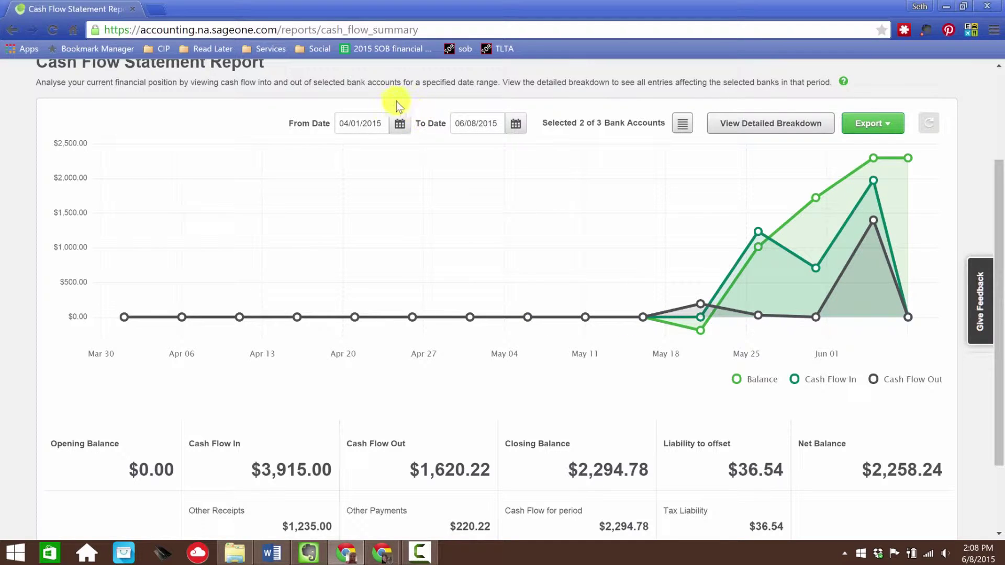
pyautogui.scroll(-2, 764, 314)
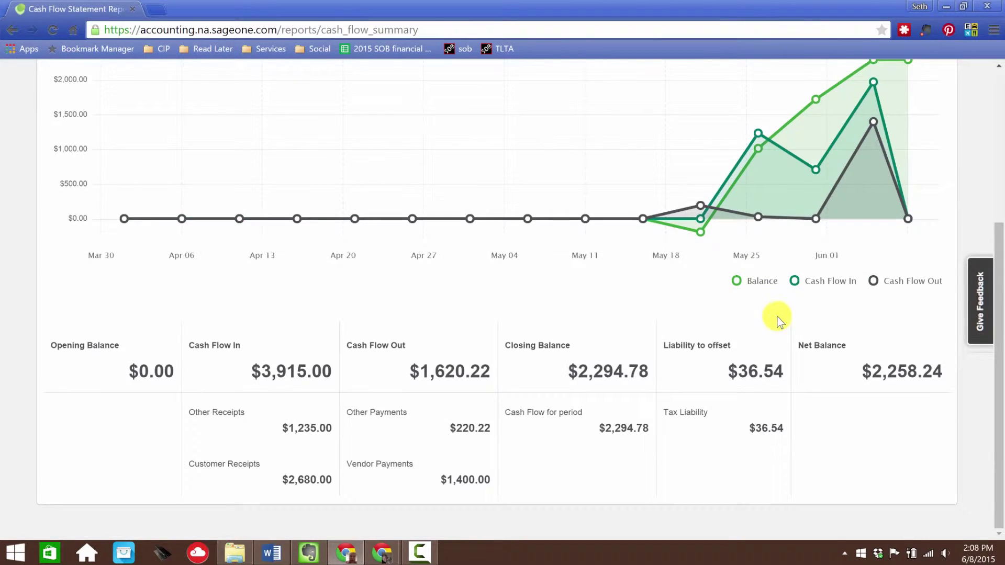
pyautogui.scroll(5, 778, 318)
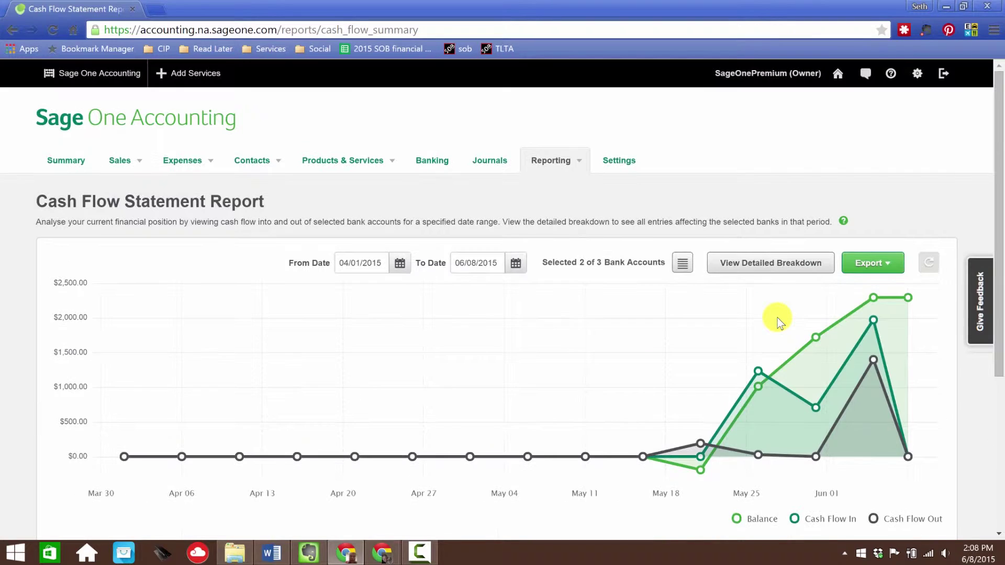
pyautogui.click(515, 263)
# Step: Set the report's To Date to 07/31/2015
pyautogui.click(584, 287)
pyautogui.click(542, 396)
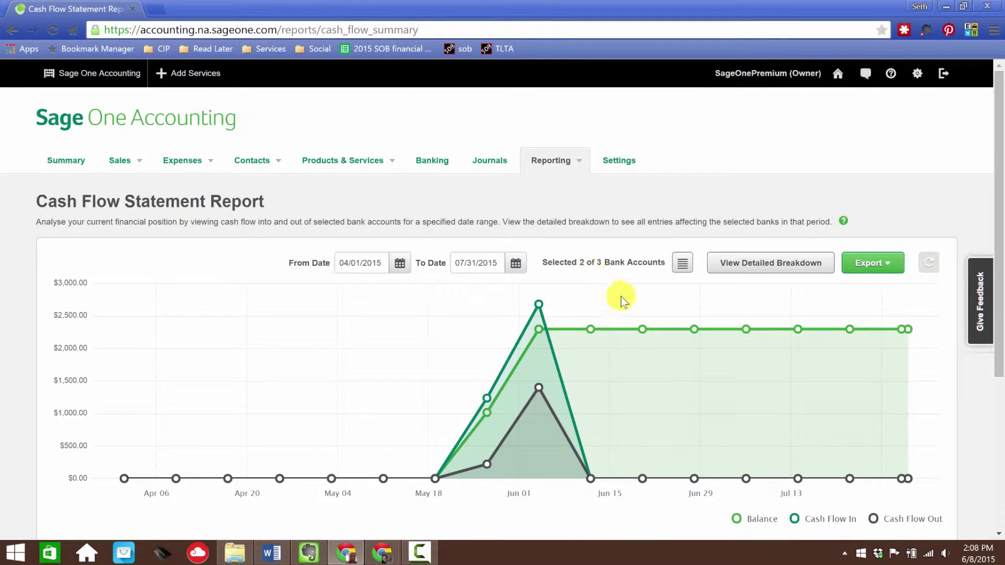
pyautogui.scroll(-1, 621, 296)
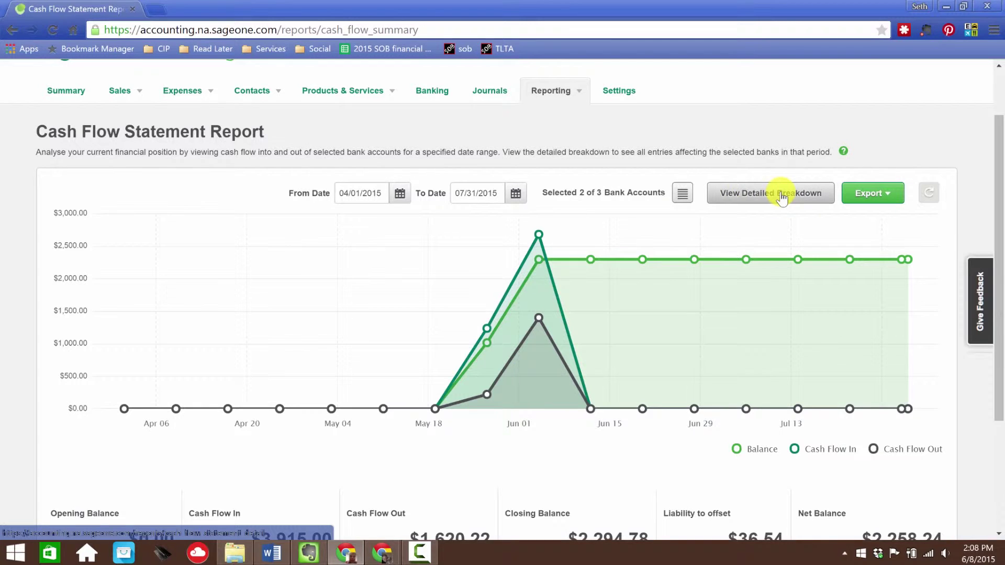
# Step: Check the available export formats without exporting, then review the report
pyautogui.click(866, 194)
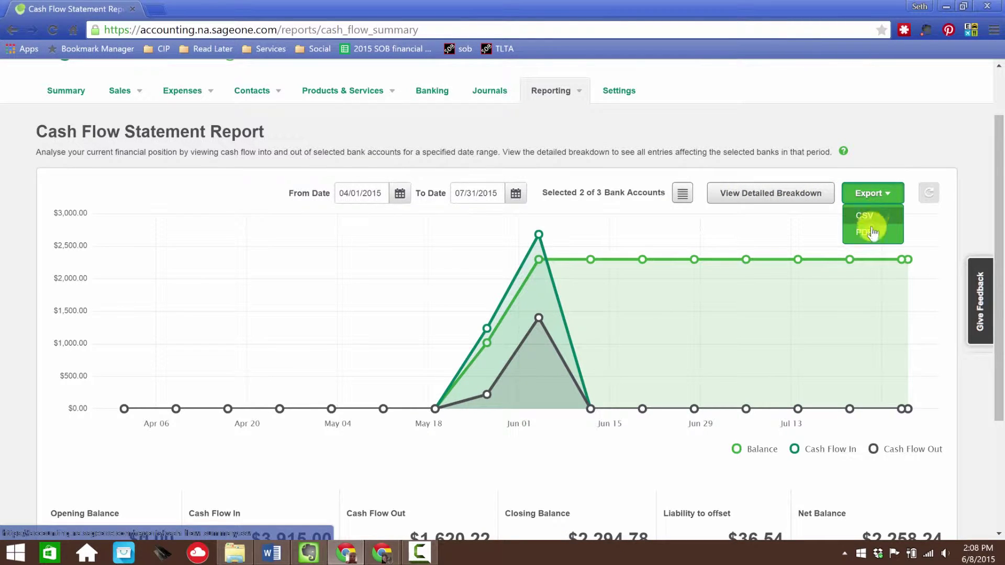
pyautogui.click(870, 196)
pyautogui.scroll(-3, 801, 215)
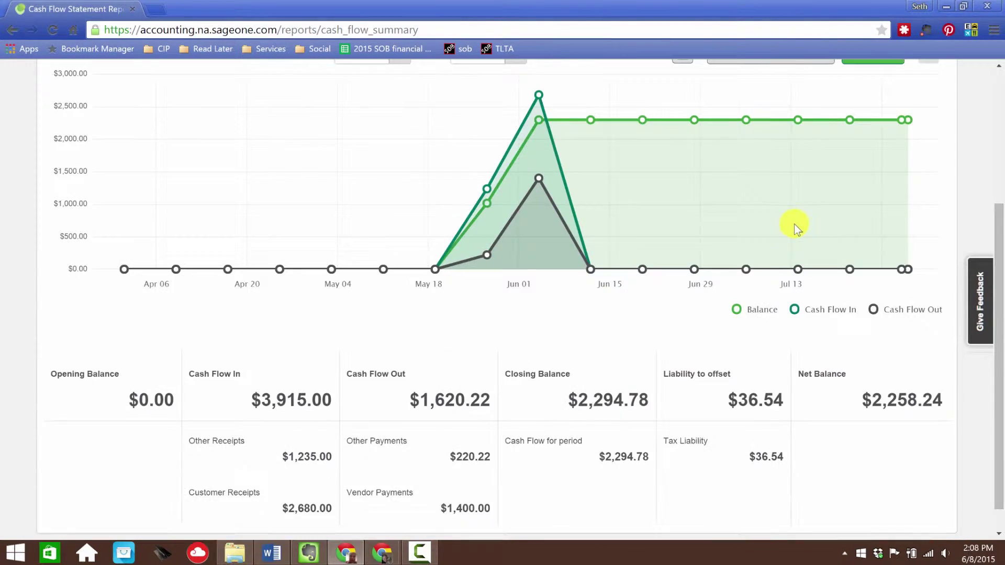
pyautogui.scroll(4, 797, 233)
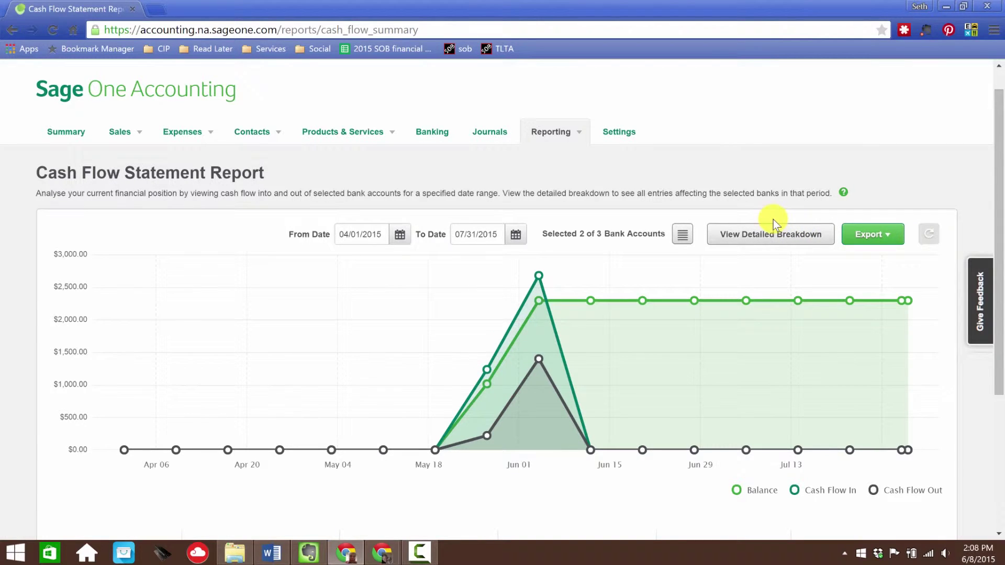
pyautogui.click(542, 129)
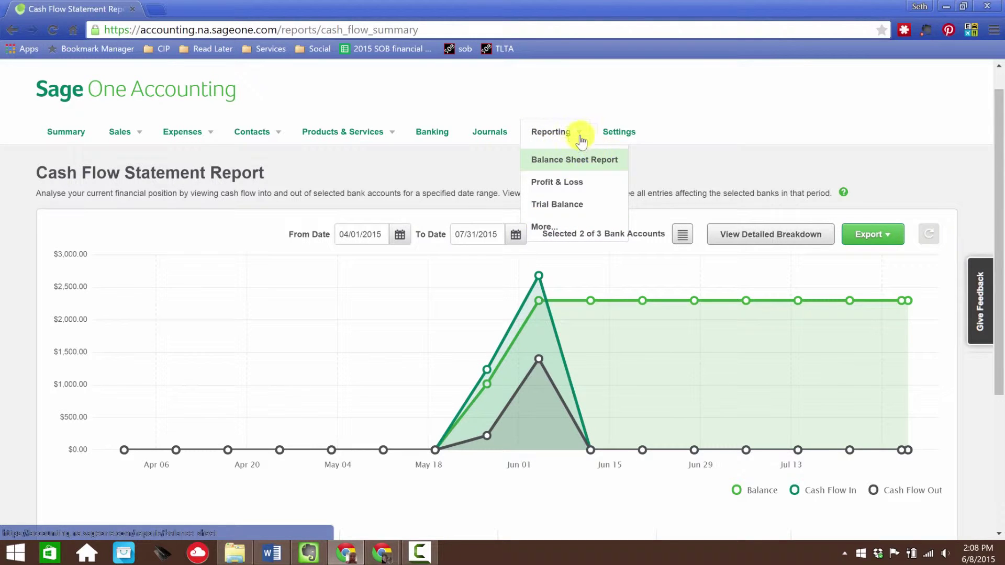
# Step: Browse the Reports page's categories and open Unreconciled Bank Transactions
pyautogui.click(550, 135)
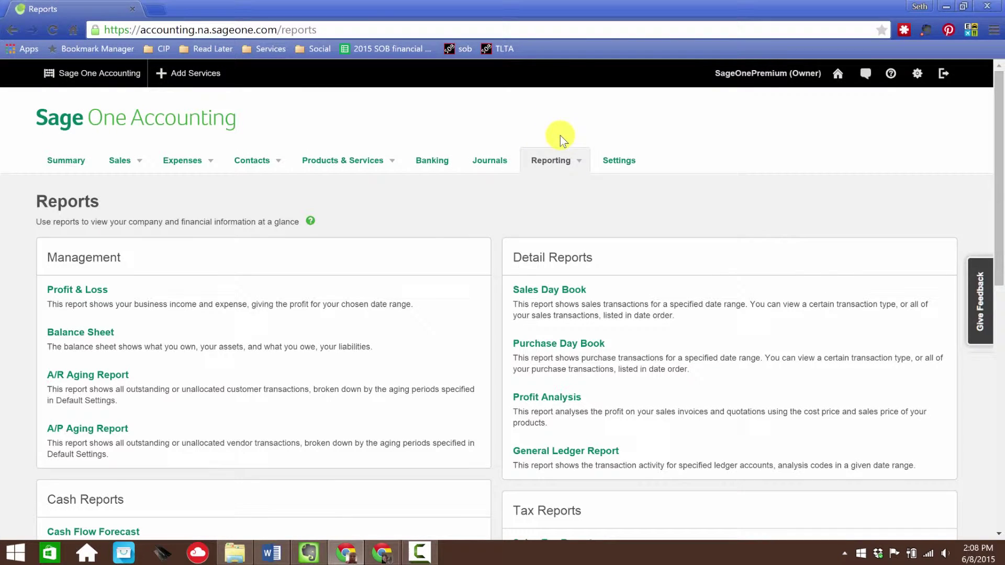
pyautogui.scroll(-1, 436, 206)
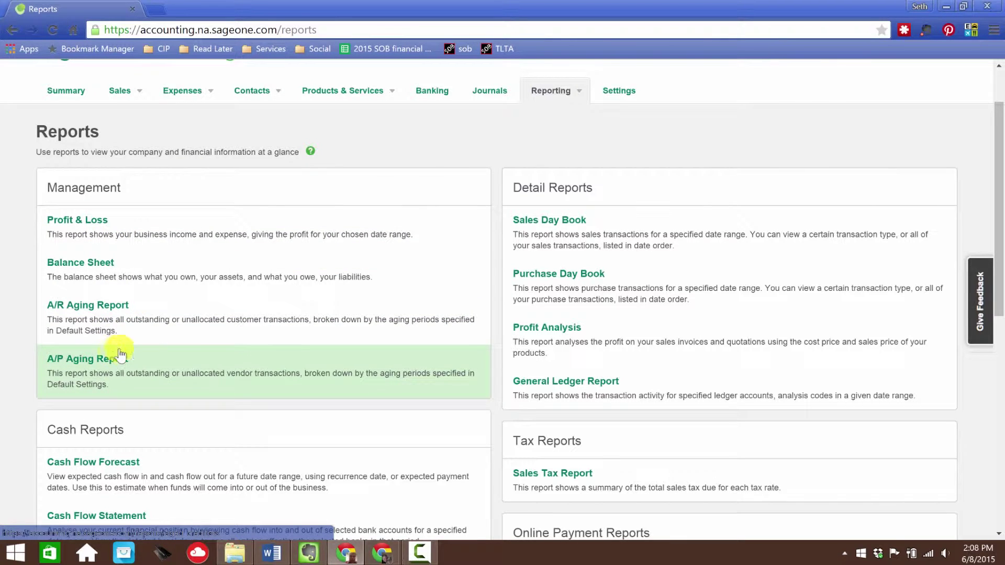
pyautogui.scroll(-1, 677, 190)
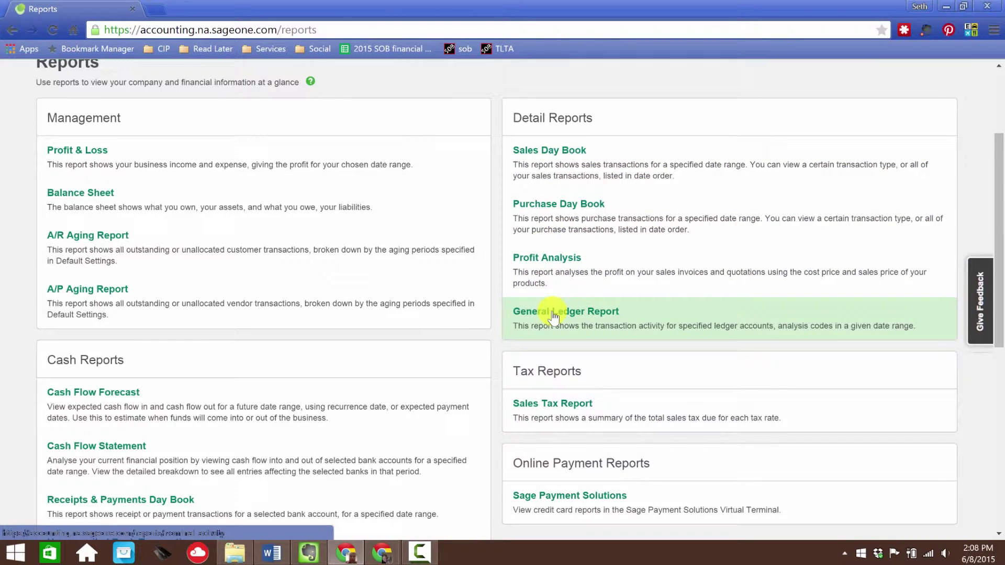
pyautogui.scroll(-2, 456, 287)
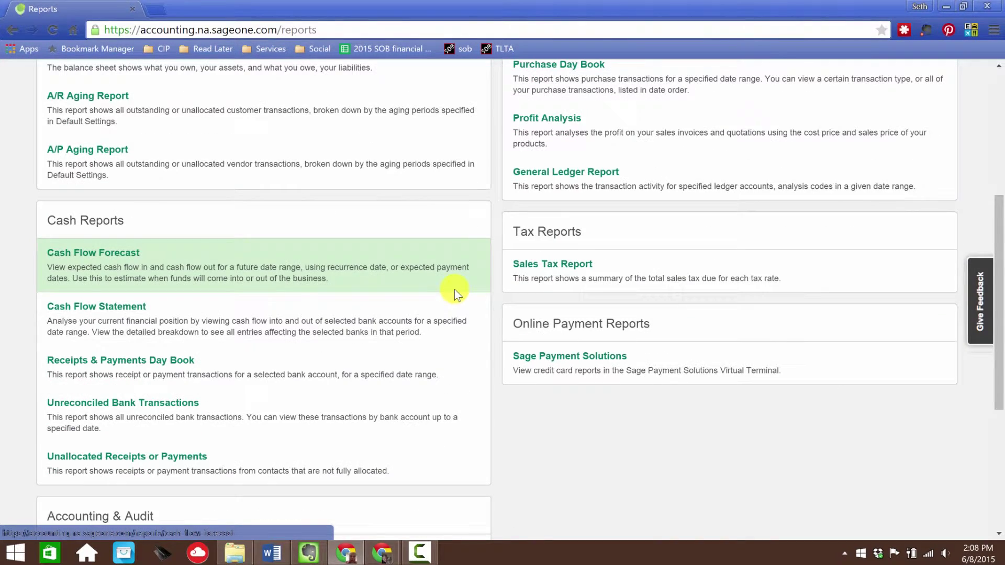
pyautogui.scroll(-1, 432, 288)
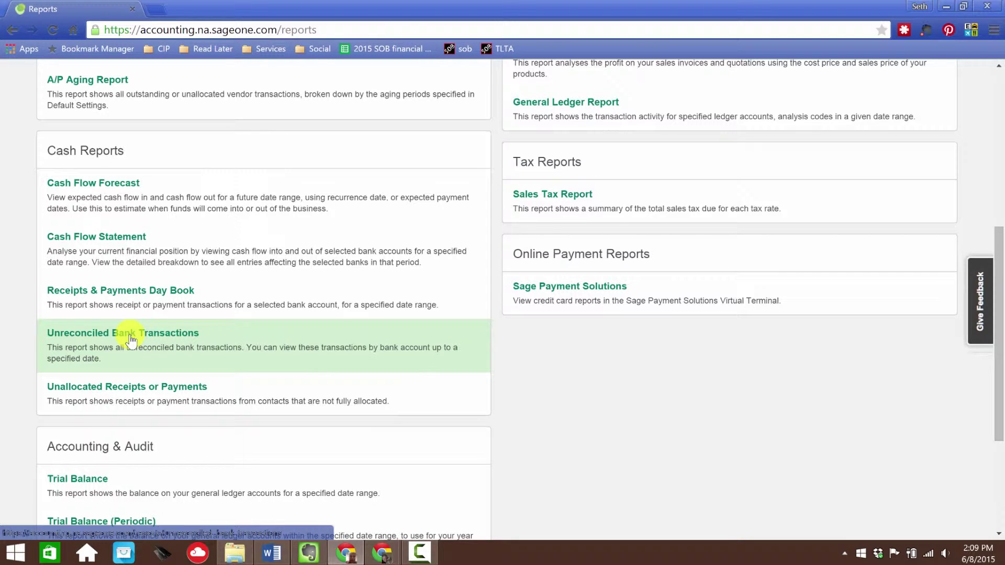
pyautogui.click(131, 333)
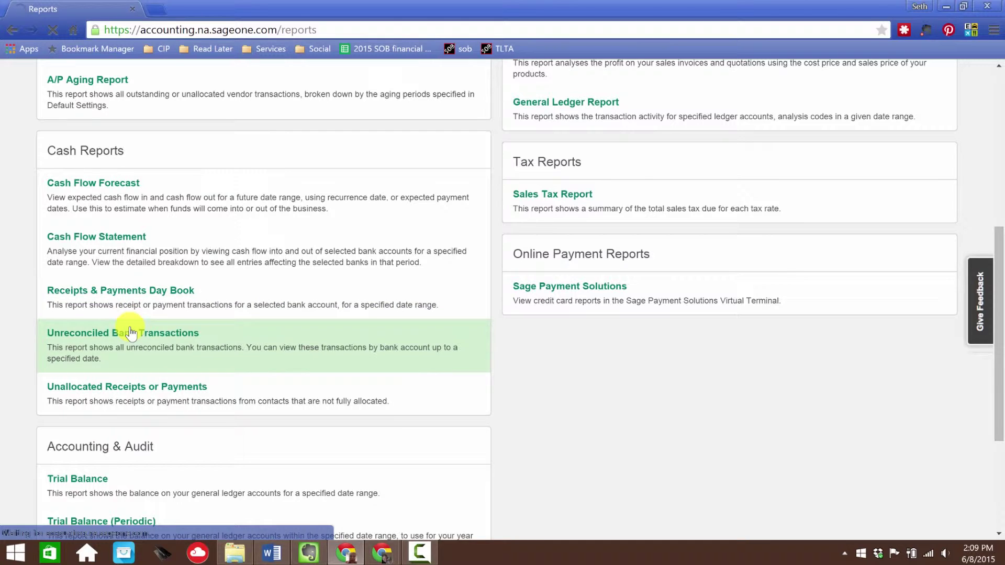
# Step: Scroll the Unreconciled Bank Transactions table ($1,620.22 payments, $3,915.00 receipts), then return to Reports
pyautogui.scroll(-3, 768, 419)
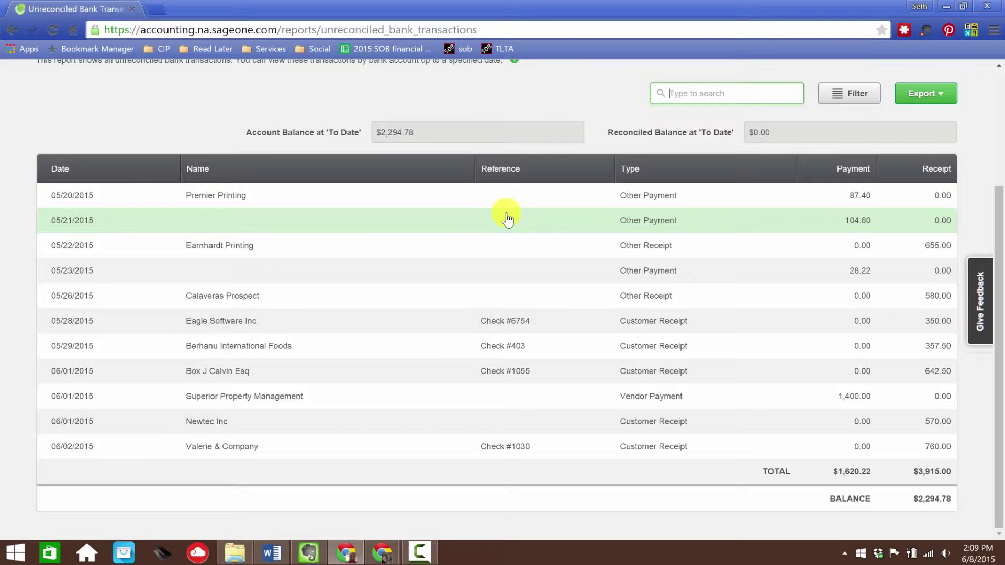
pyautogui.scroll(3, 507, 219)
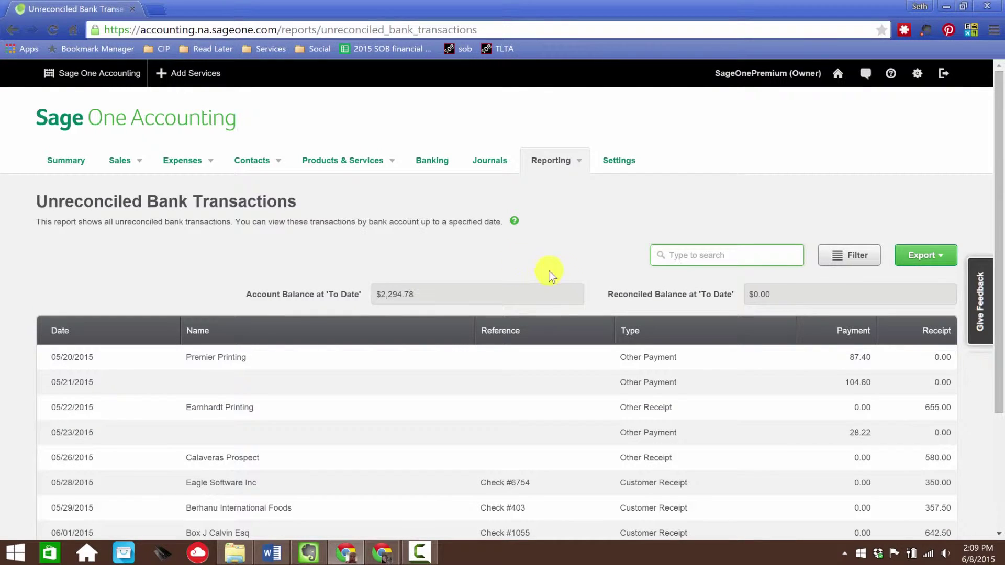
pyautogui.click(549, 162)
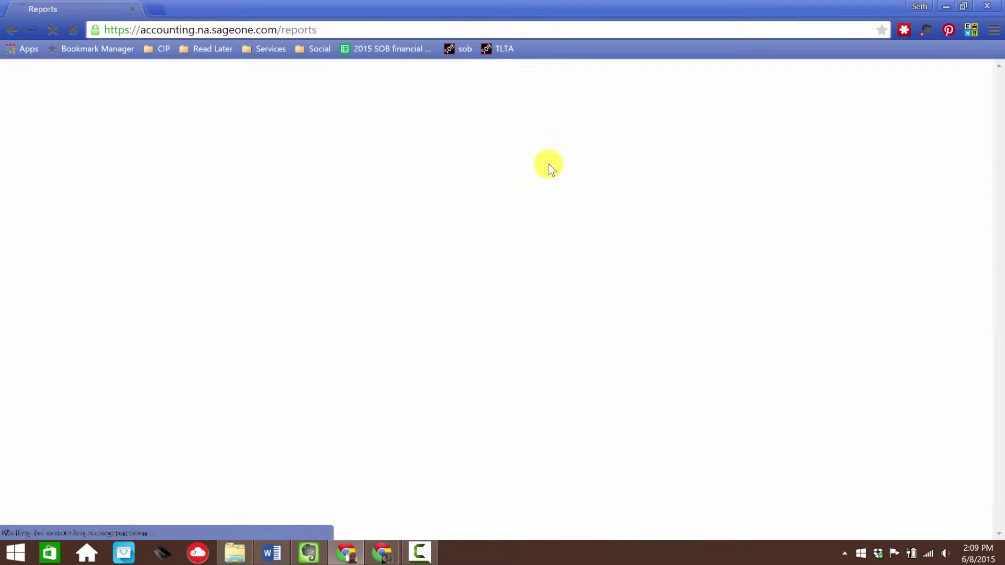
pyautogui.scroll(-3, 348, 303)
pyautogui.scroll(-2, 377, 282)
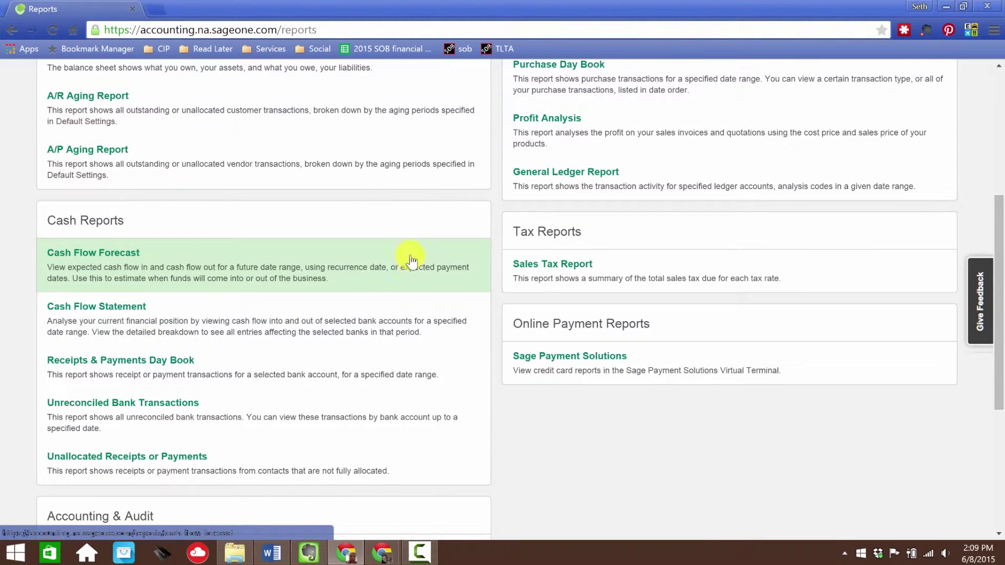
pyautogui.scroll(-2, 157, 230)
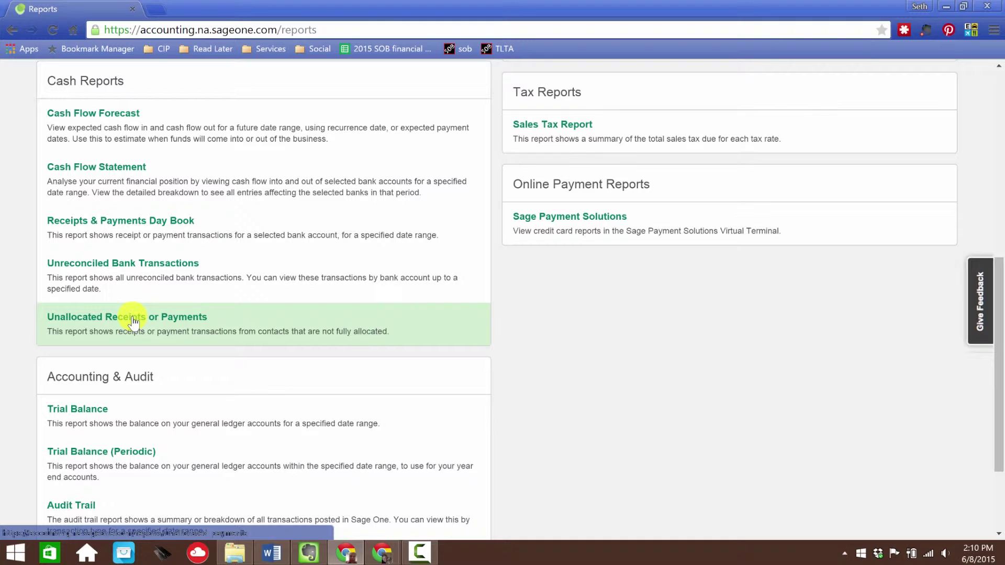
pyautogui.click(134, 320)
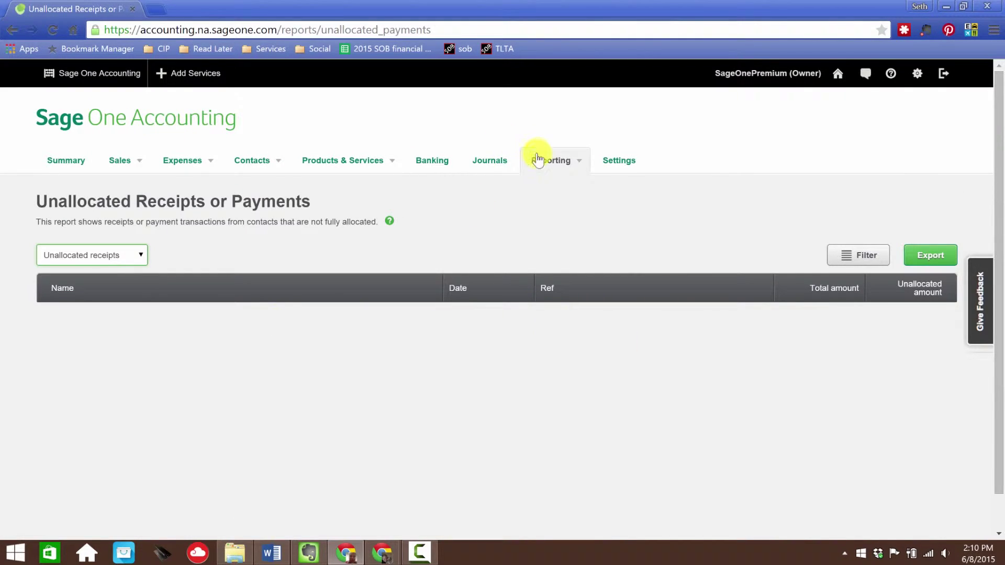
pyautogui.click(556, 165)
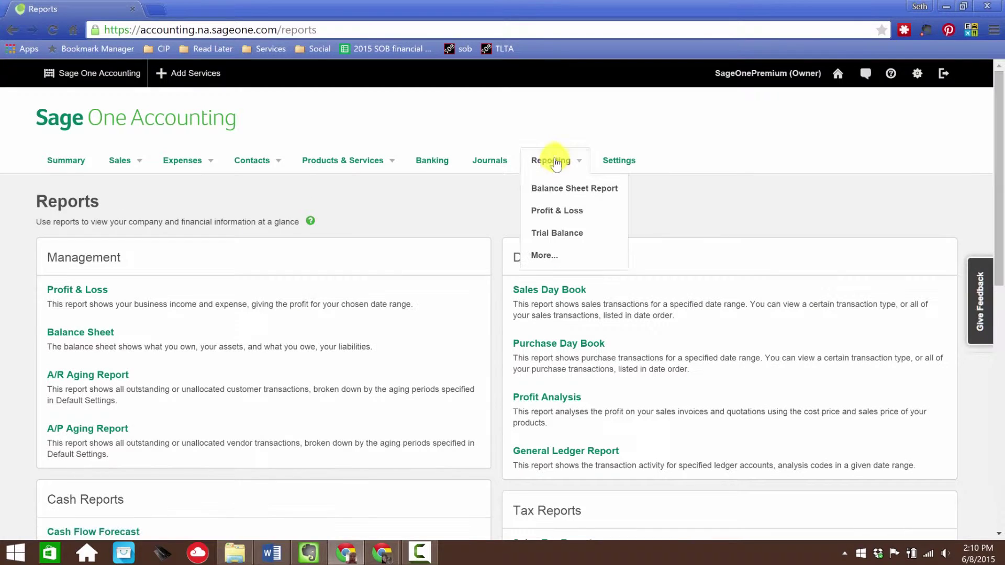
pyautogui.scroll(-3, 387, 356)
pyautogui.scroll(-8, 390, 361)
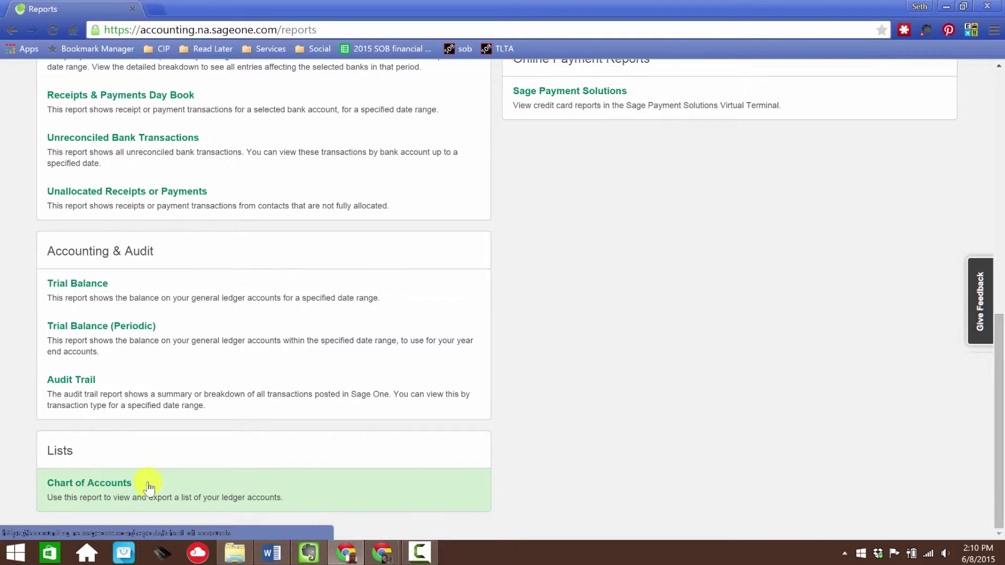
pyautogui.scroll(15, 709, 398)
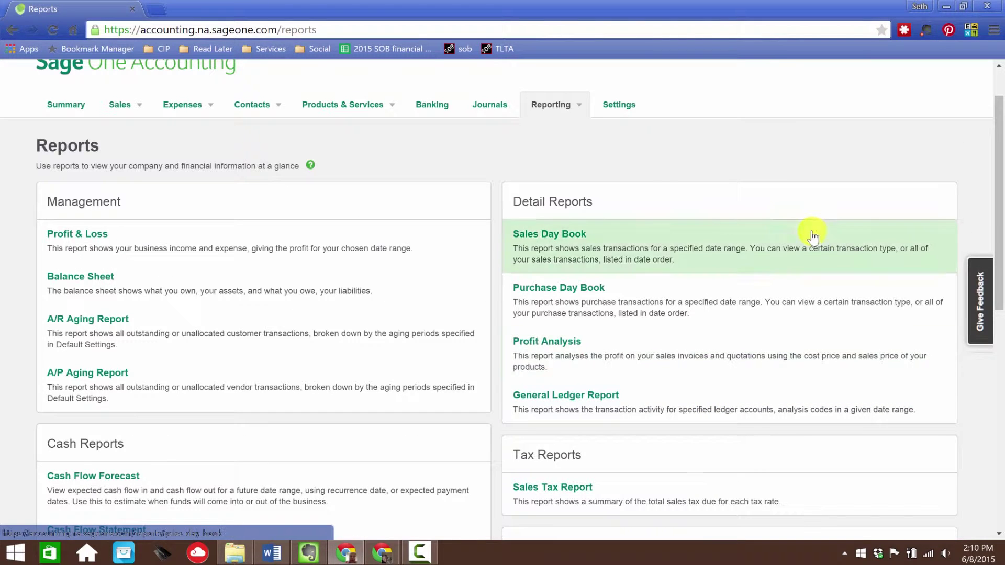
# Step: Open the Sales Day Book filtered to Last Month and the Sales Invoice type
pyautogui.click(563, 236)
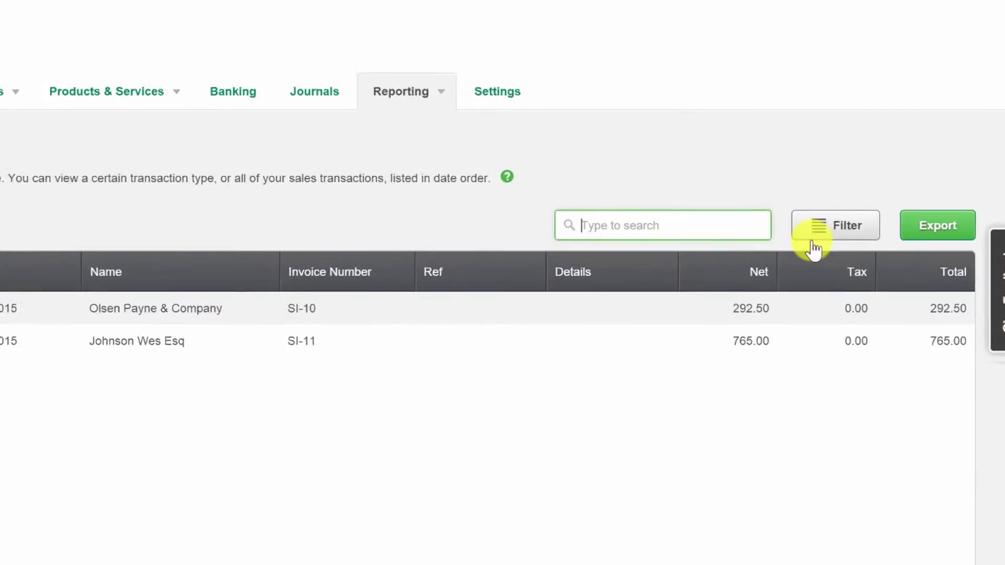
pyautogui.click(837, 226)
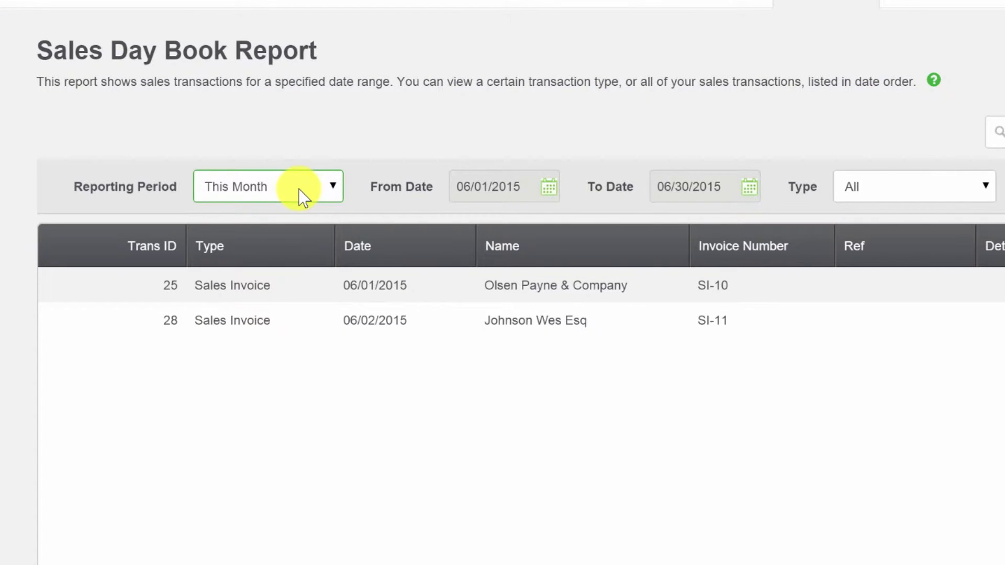
pyautogui.click(298, 189)
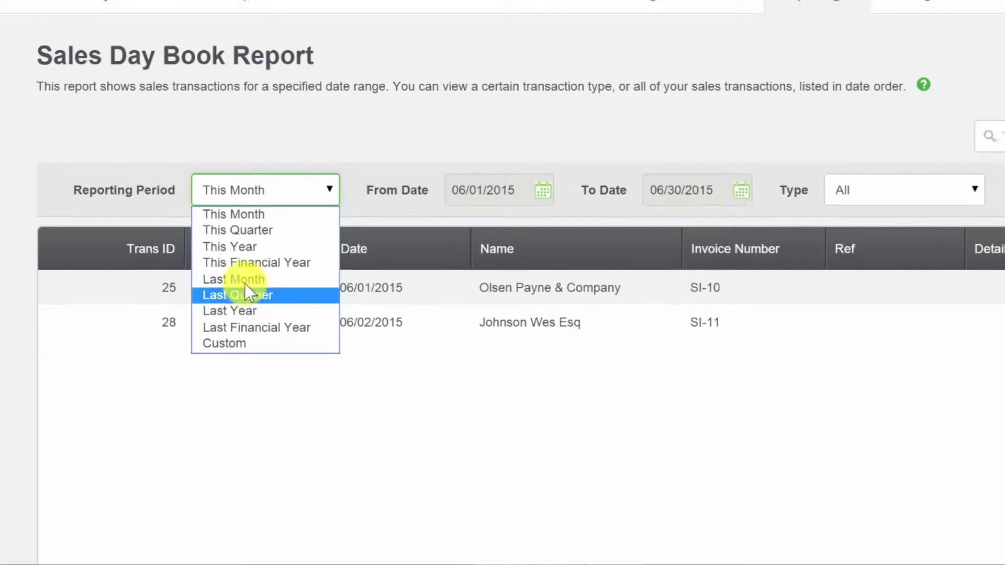
pyautogui.click(243, 281)
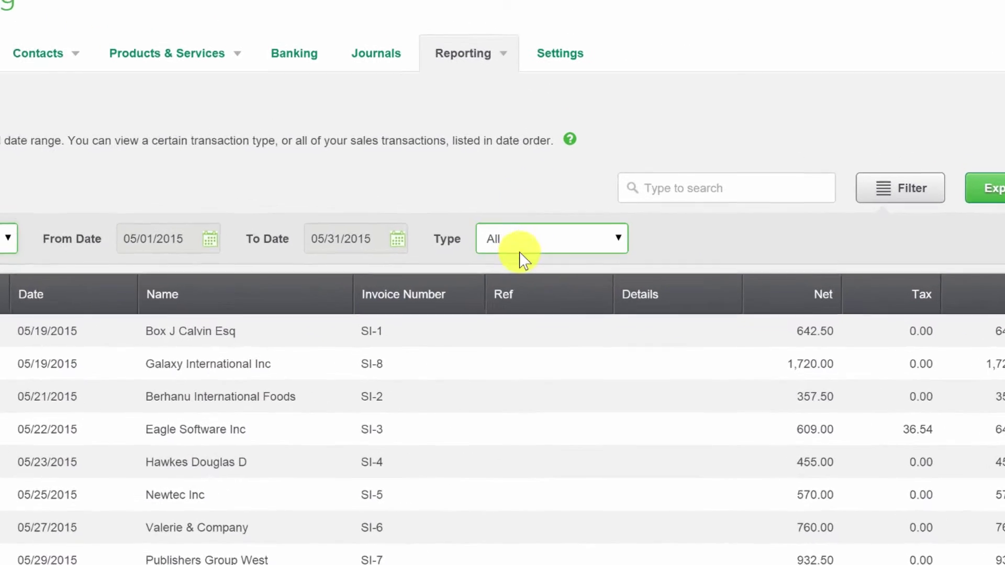
pyautogui.click(587, 290)
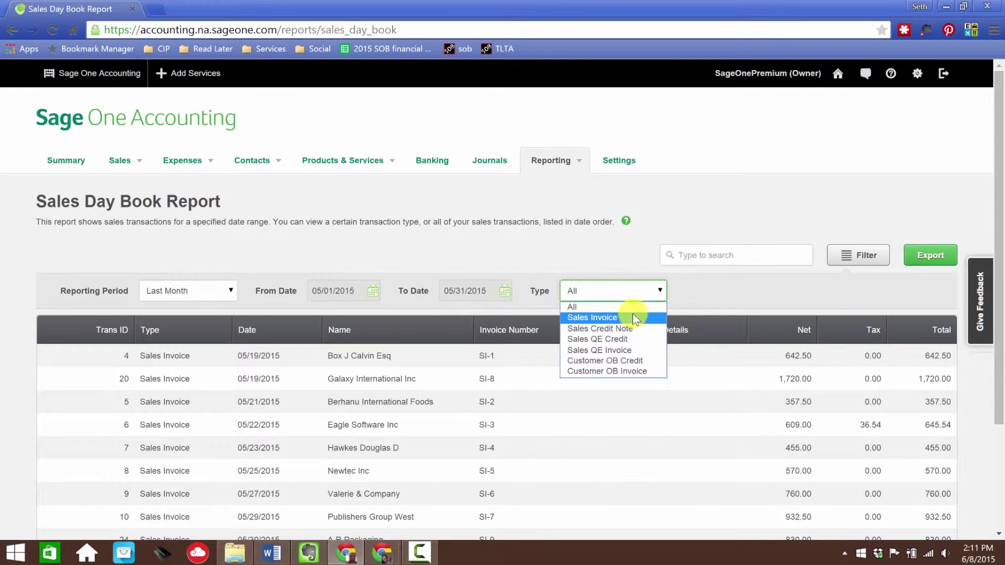
pyautogui.click(601, 318)
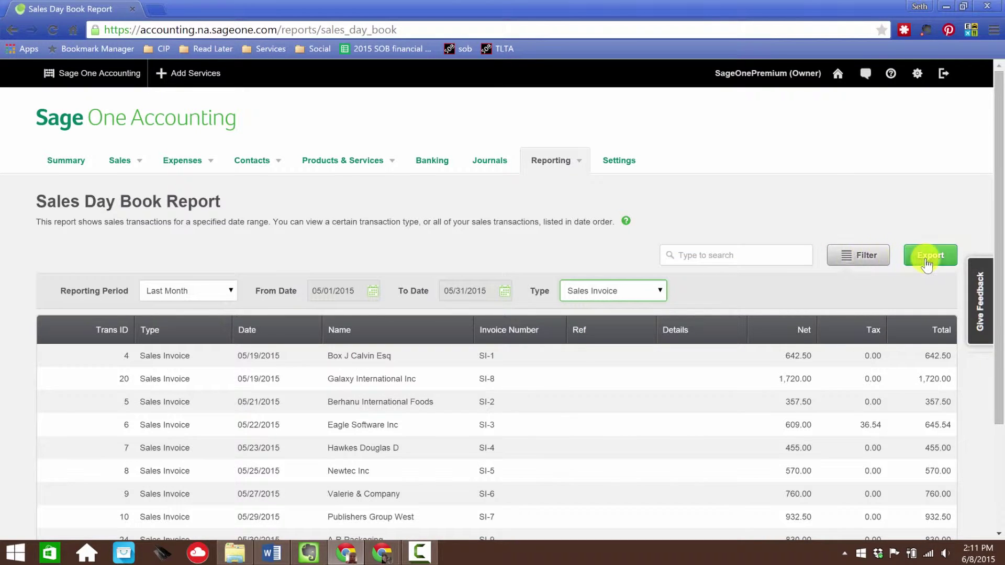
pyautogui.scroll(-3, 220, 404)
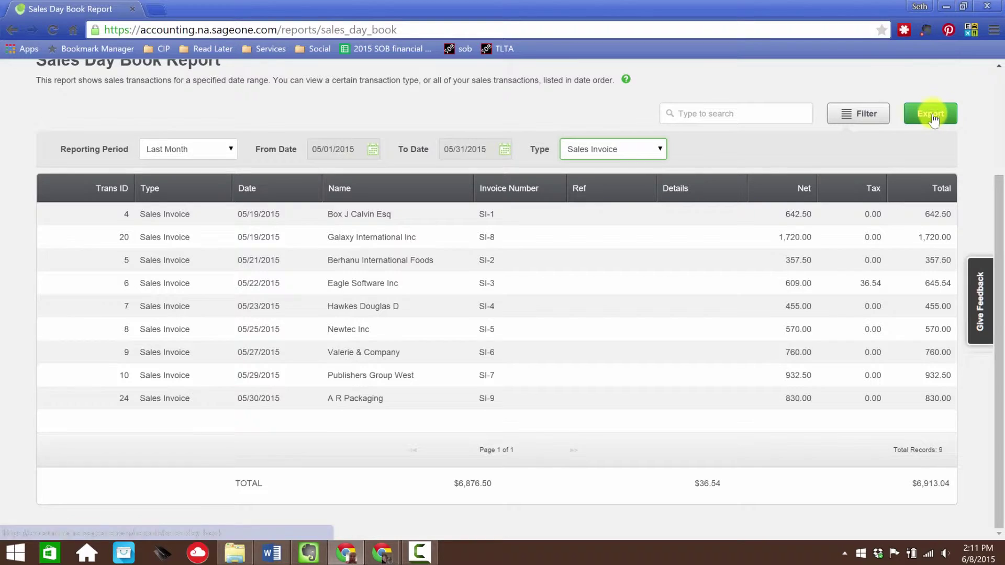
# Step: View the export choices without exporting, then go back to Reports
pyautogui.click(932, 115)
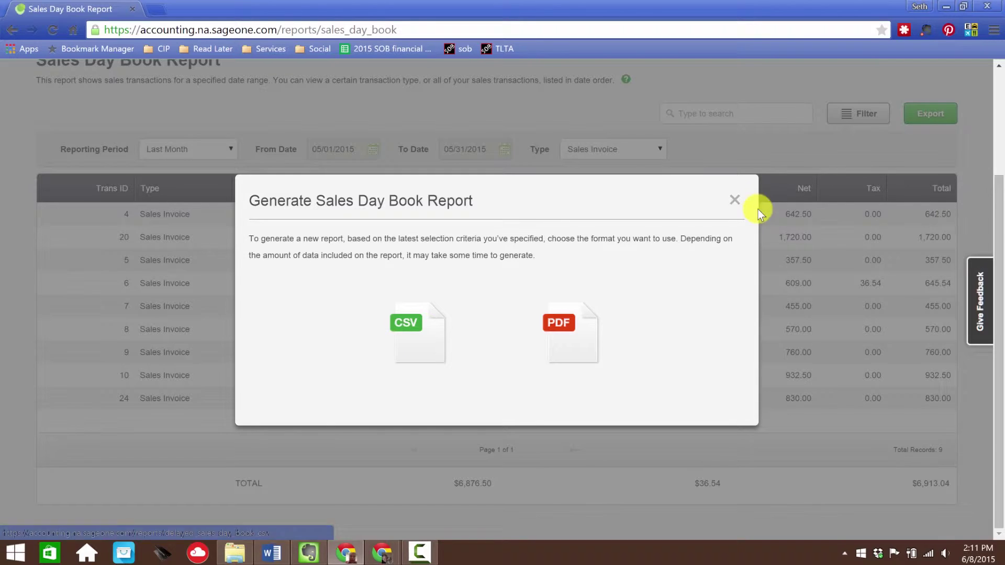
pyautogui.click(733, 201)
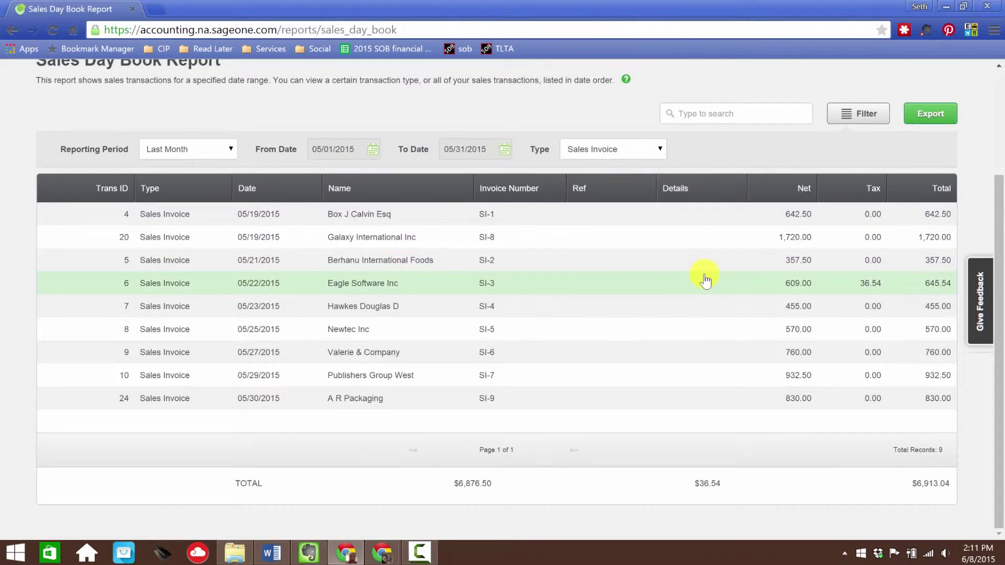
pyautogui.scroll(3, 703, 278)
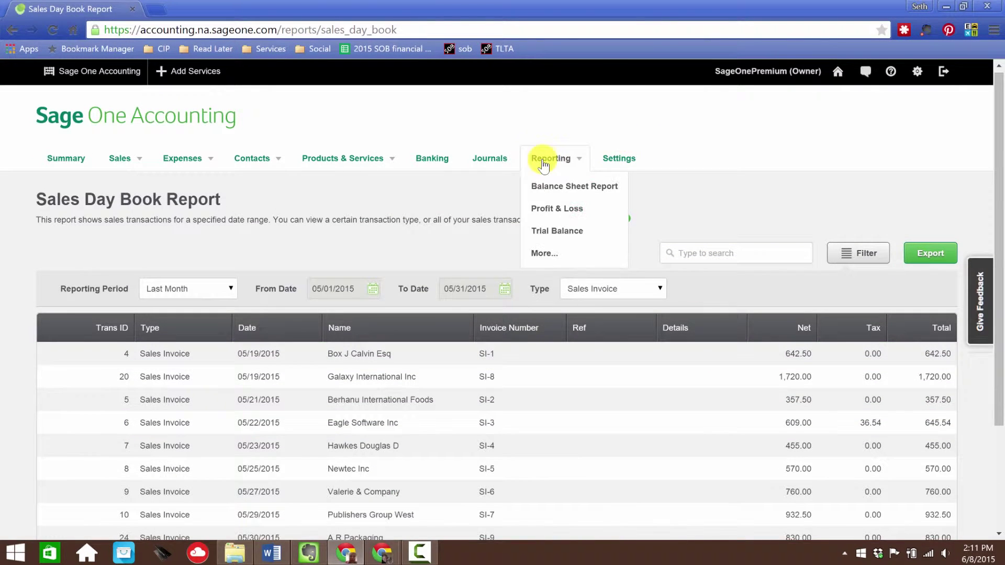
pyautogui.click(544, 161)
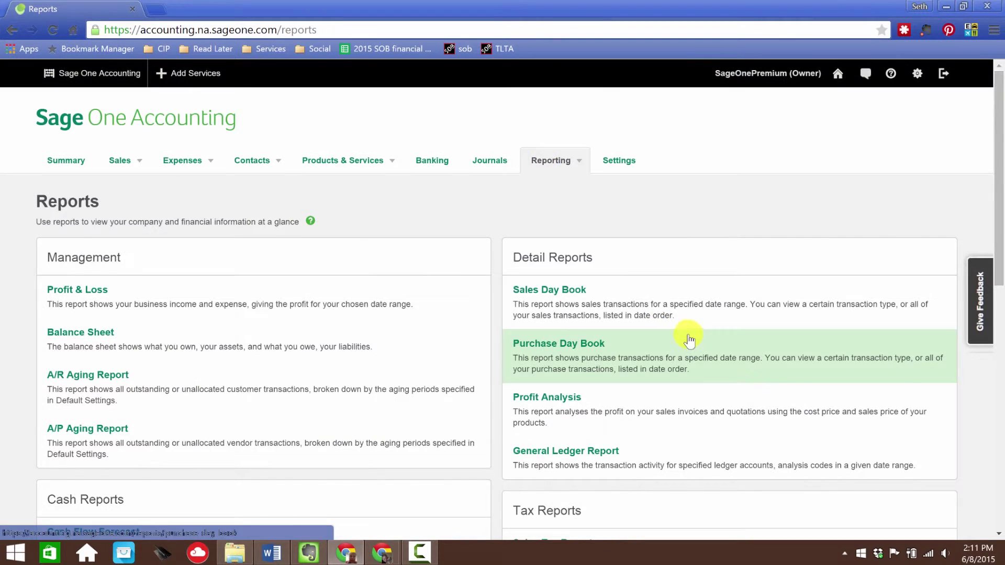
# Step: Open the General Ledger Report with the reporting period set to Last Month
pyautogui.scroll(-3, 686, 330)
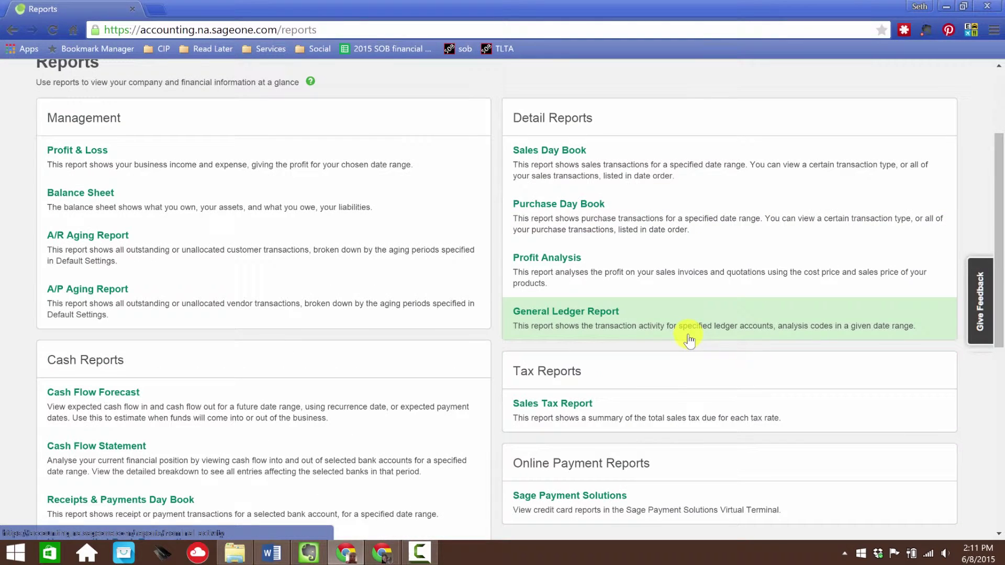
pyautogui.click(575, 315)
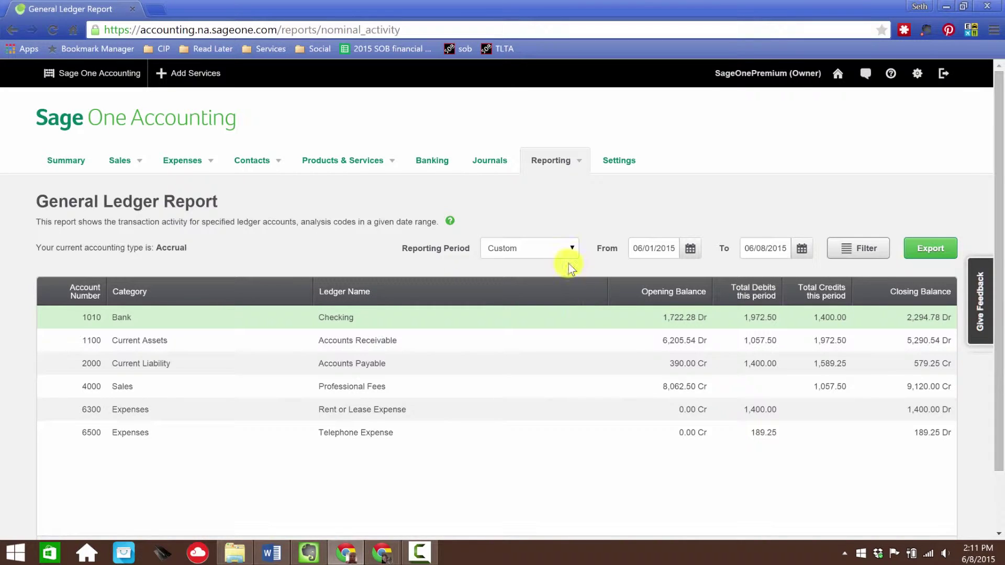
pyautogui.click(552, 244)
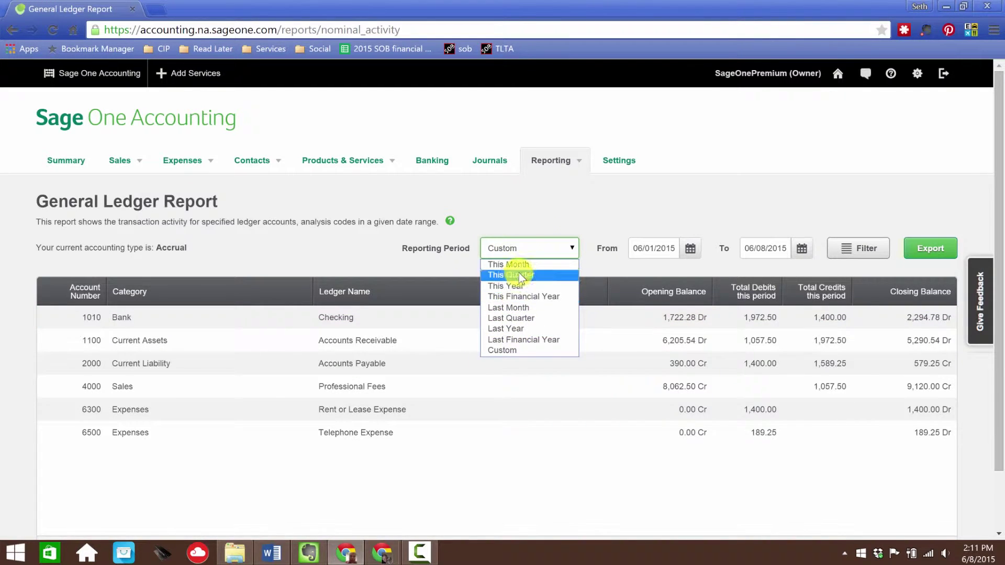
pyautogui.click(512, 309)
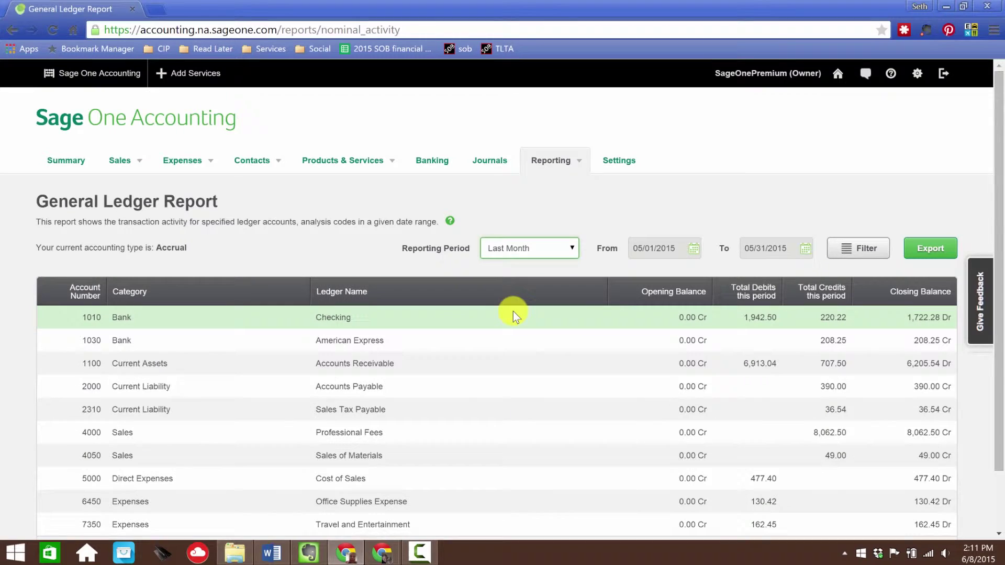
pyautogui.scroll(-1, 560, 394)
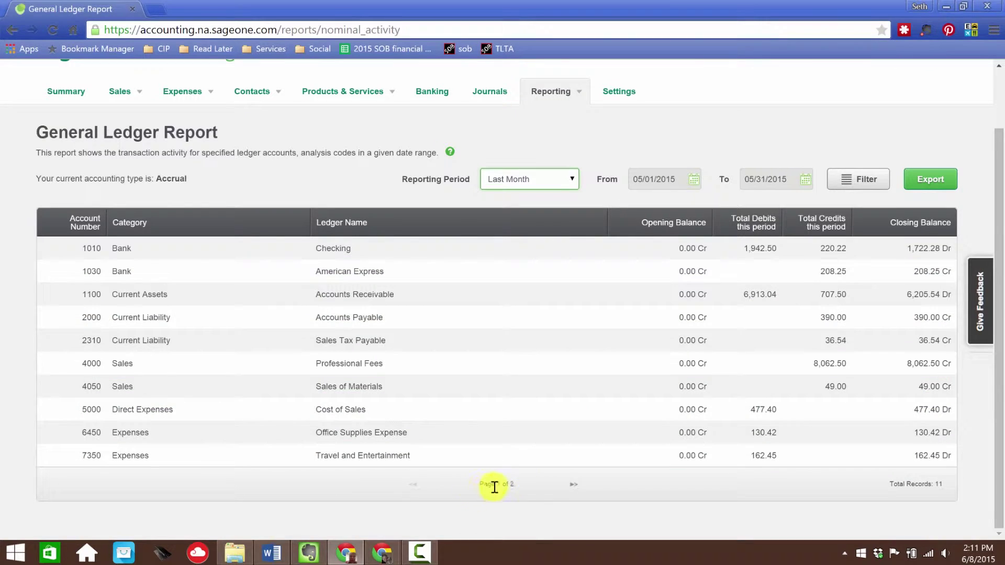
# Step: View the ledger's next page of accounts, then head back to the reports list
pyautogui.click(573, 485)
pyautogui.tripleClick(952, 484)
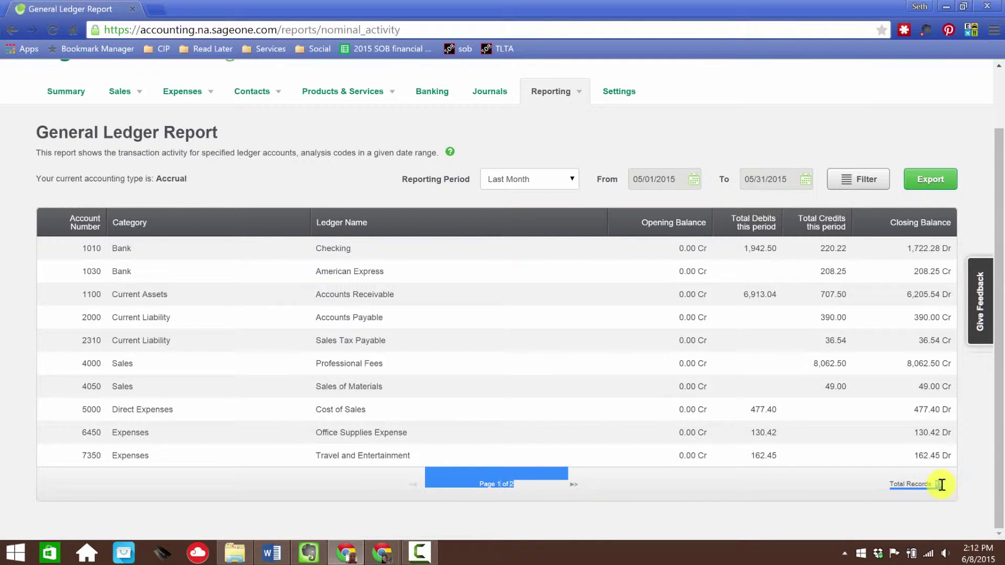
pyautogui.click(942, 484)
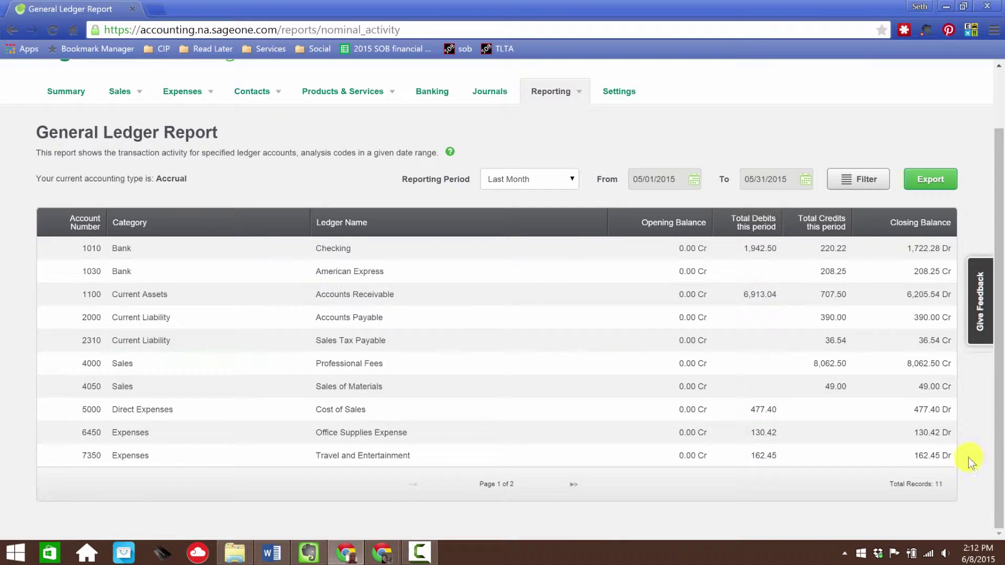
pyautogui.moveTo(545, 90)
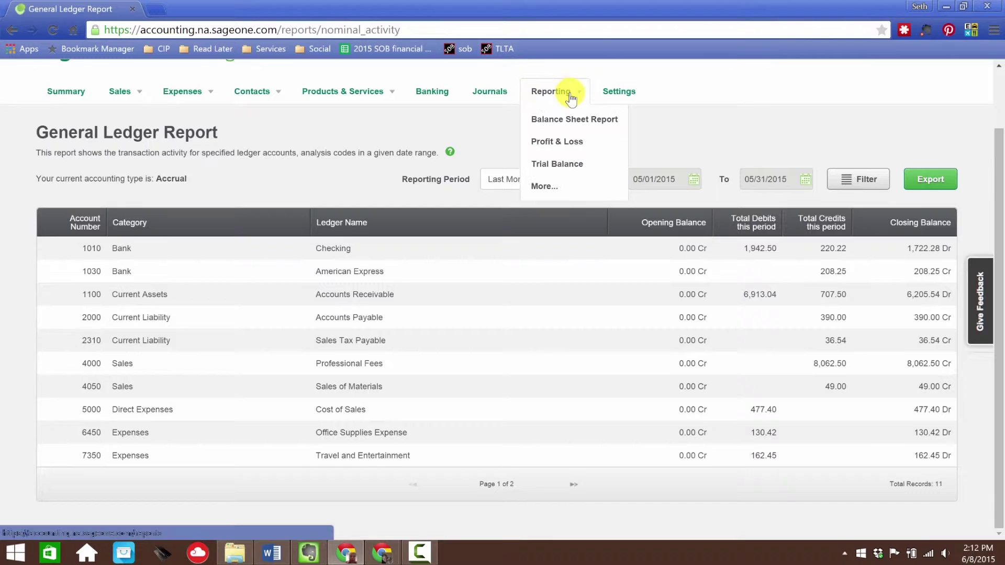
pyautogui.click(552, 96)
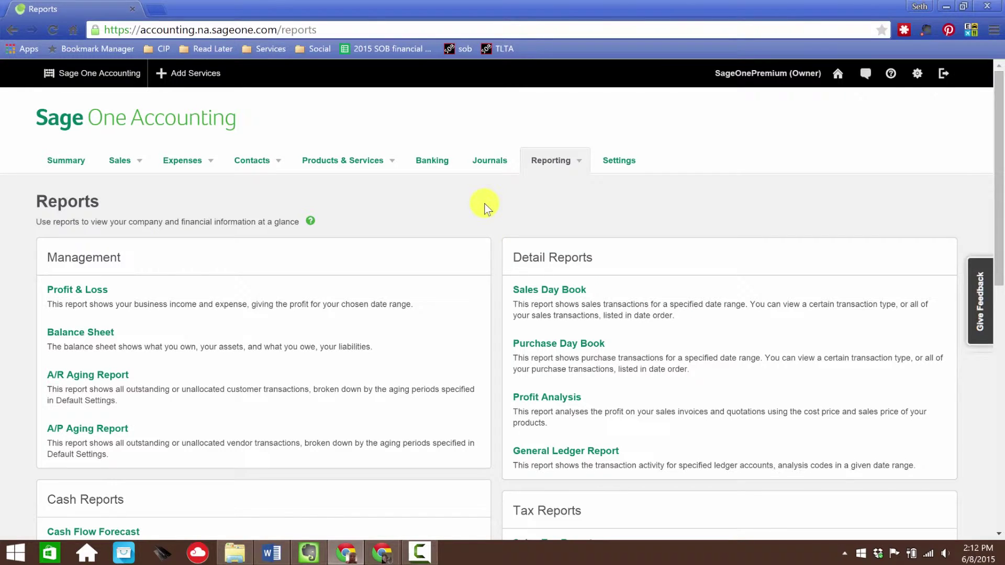
# Step: Scroll the Reports sections down to Online Payment Reports and Sage Payment Solutions, then back up
pyautogui.scroll(-4, 484, 207)
pyautogui.scroll(-5, 489, 236)
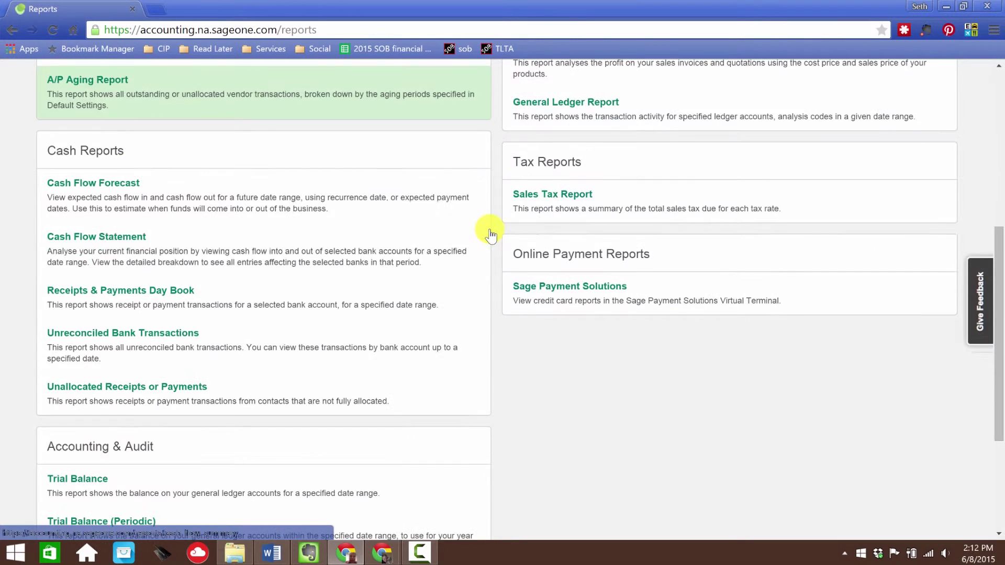
pyautogui.scroll(-1, 602, 239)
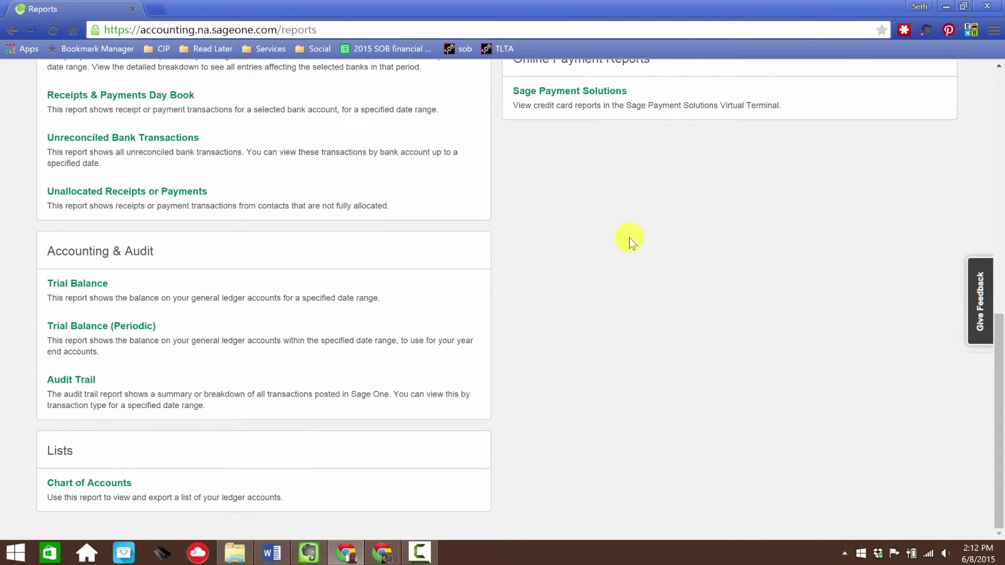
pyautogui.scroll(4, 558, 267)
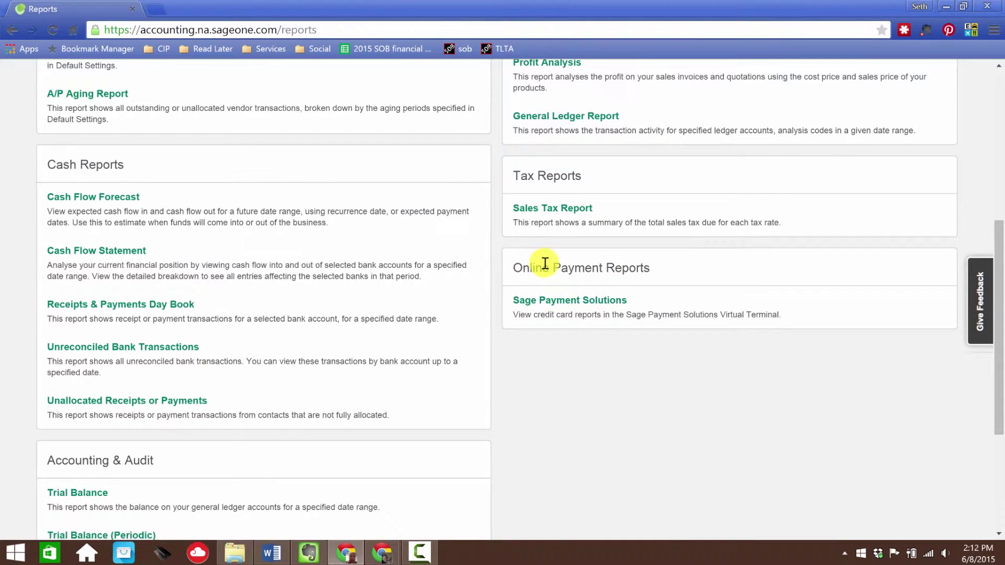
pyautogui.click(569, 310)
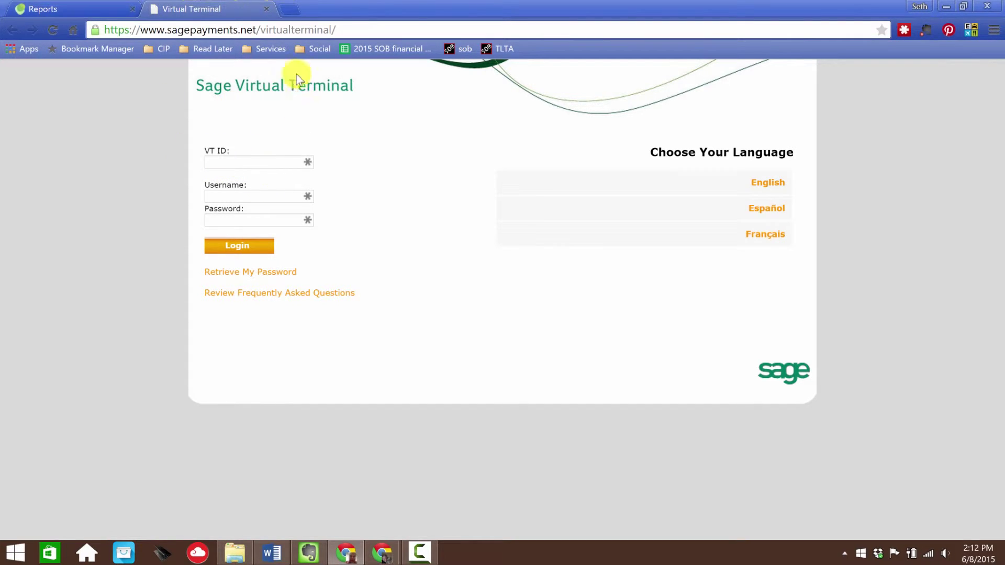
pyautogui.click(265, 8)
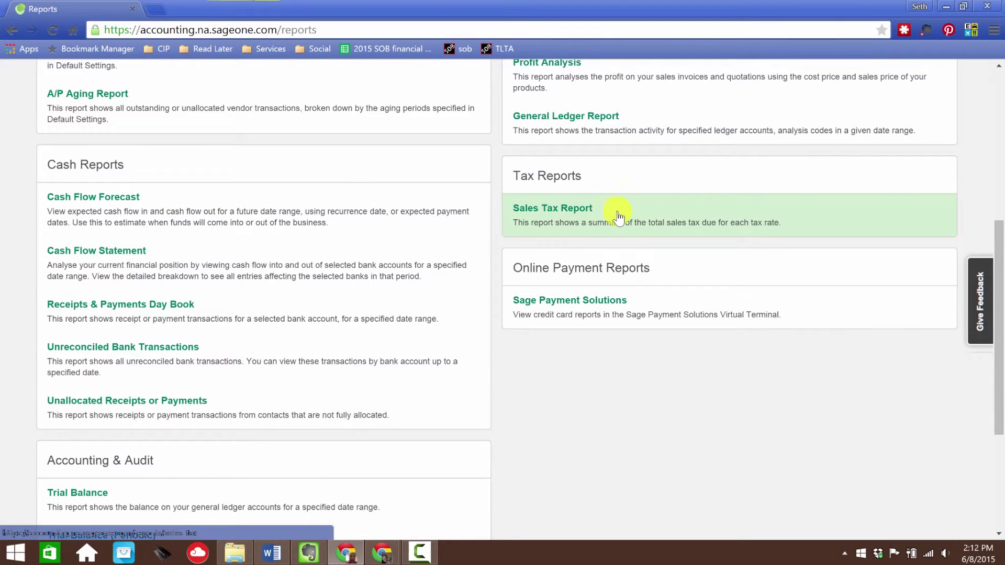
pyautogui.scroll(5, 651, 223)
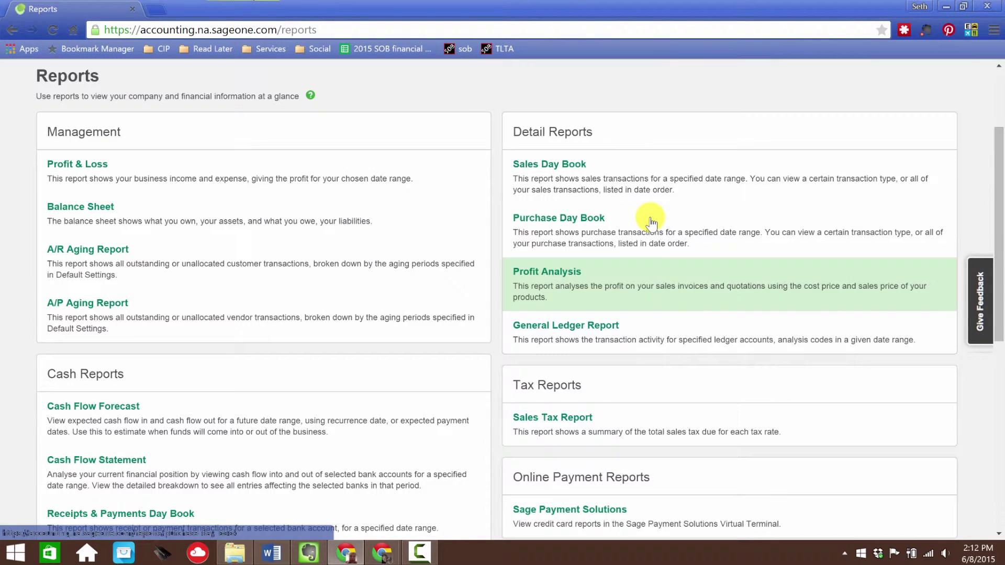
# Step: Show the Profit Analysis report for Last Month (05/01/2015–05/31/2015) and open the Eagle Software Inc invoice
pyautogui.click(560, 270)
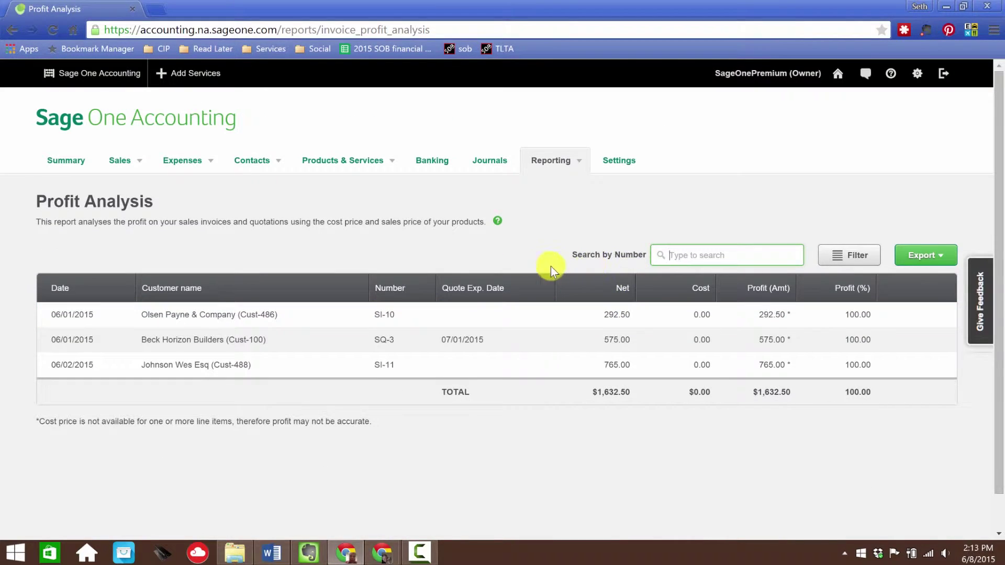
pyautogui.click(835, 260)
pyautogui.click(220, 290)
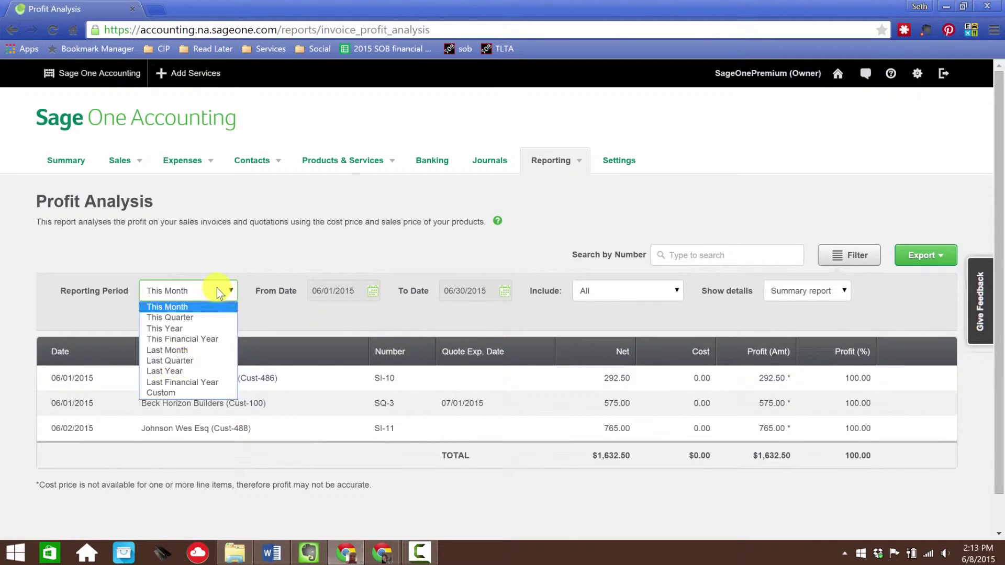
pyautogui.click(168, 350)
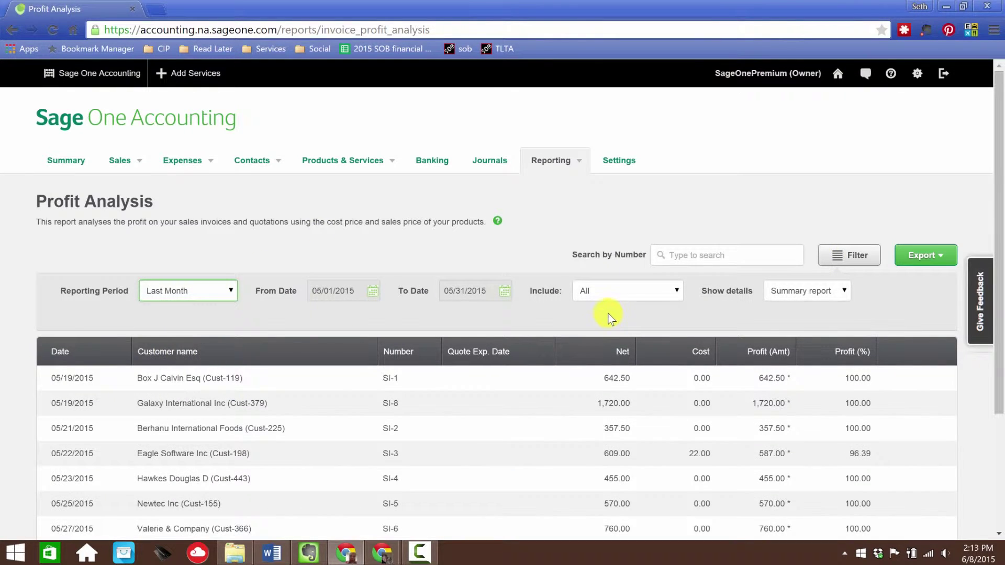
pyautogui.scroll(-3, 557, 272)
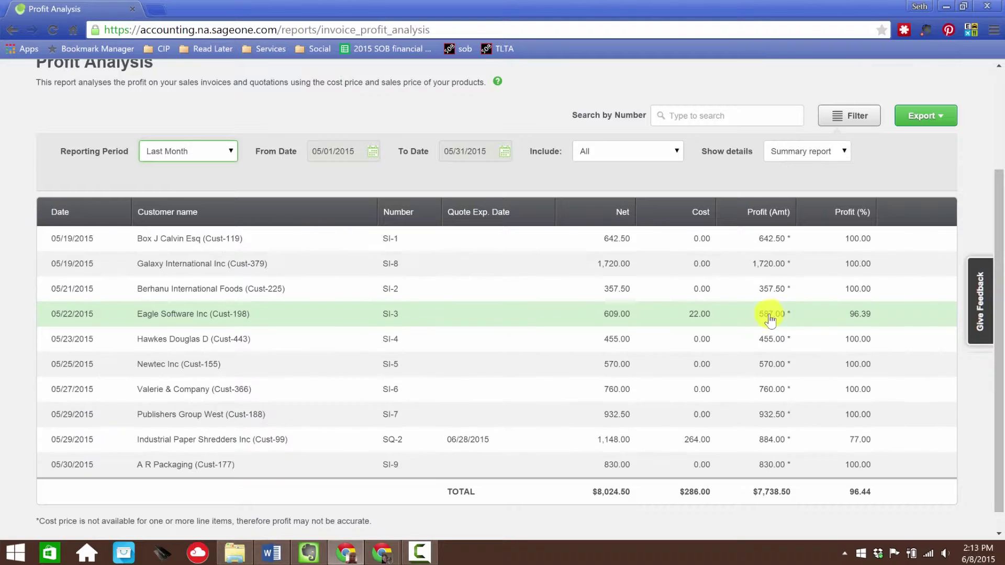
pyautogui.click(201, 316)
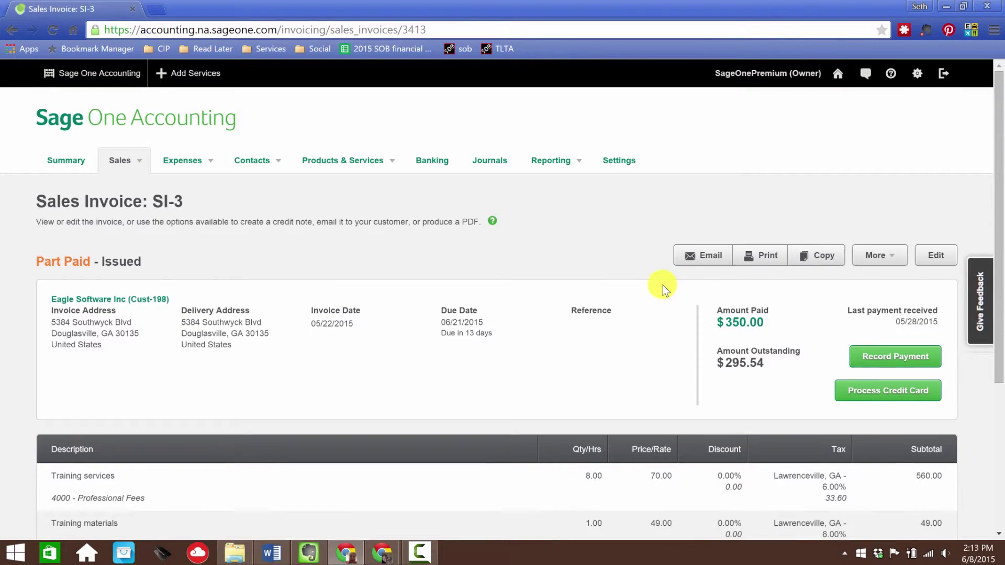
# Step: Review invoice SI-3's payments ($350.00 paid, $295.54 outstanding) and line items, then return to Profit Analysis
pyautogui.scroll(-1, 663, 288)
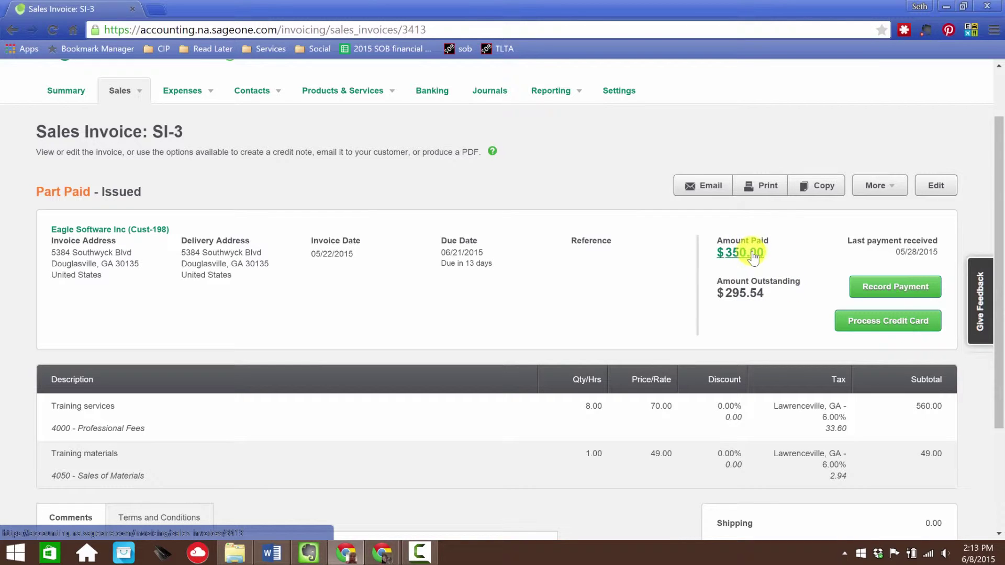
pyautogui.scroll(-3, 606, 300)
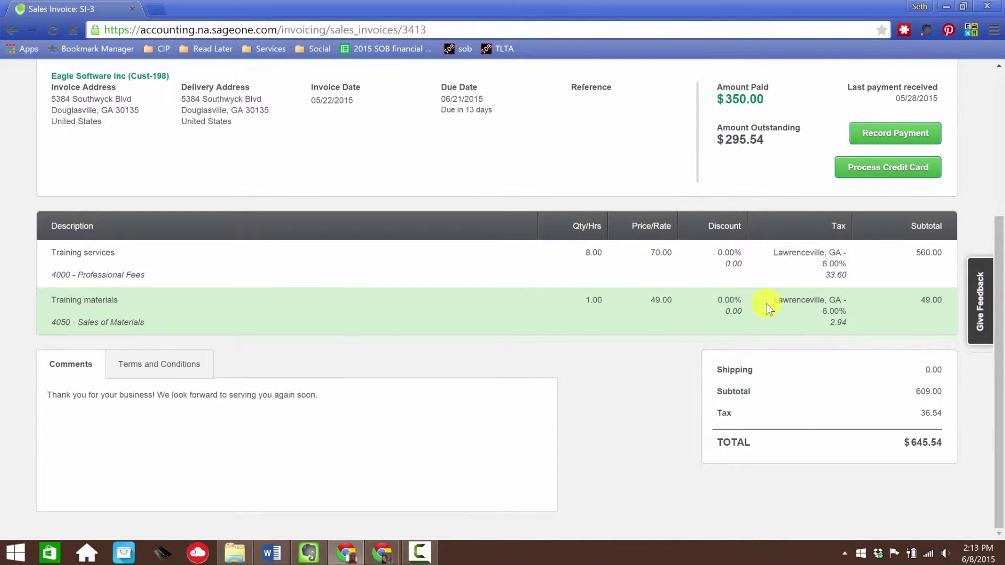
pyautogui.scroll(5, 765, 308)
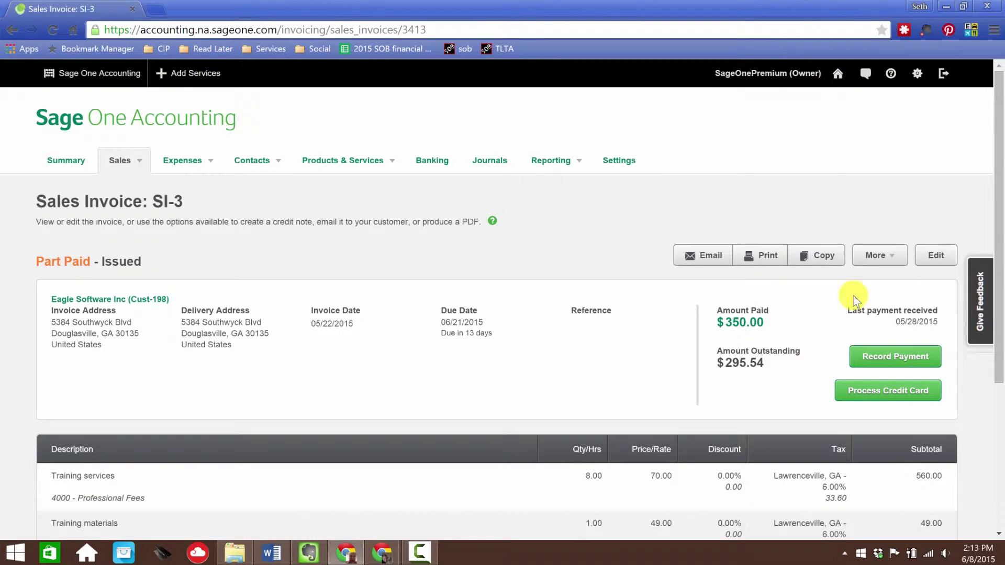
pyautogui.click(13, 31)
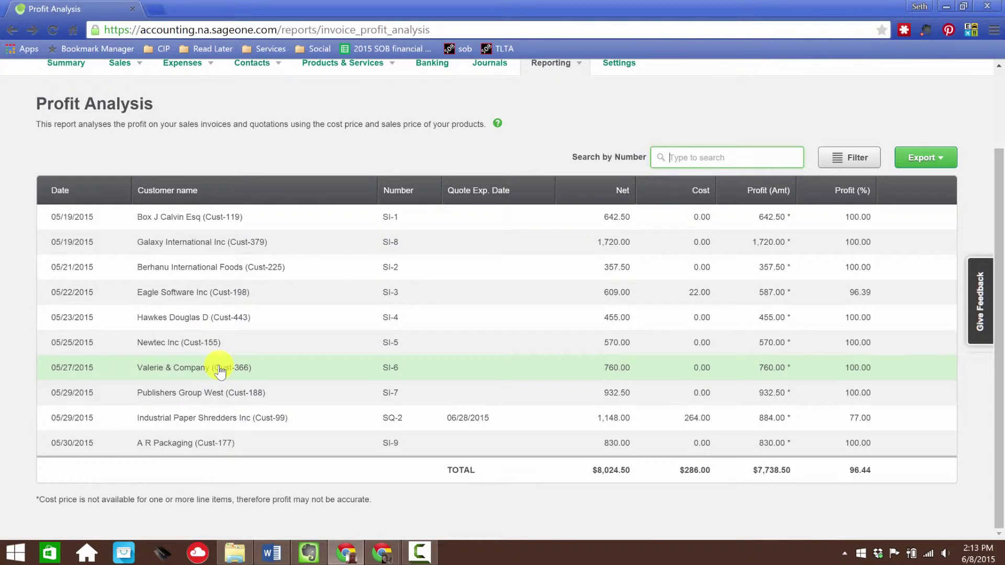
# Step: Open the Balance Sheet Report as of 06/08/2015 and drill into the Checking (1010) balance
pyautogui.scroll(2, 641, 210)
pyautogui.click(549, 161)
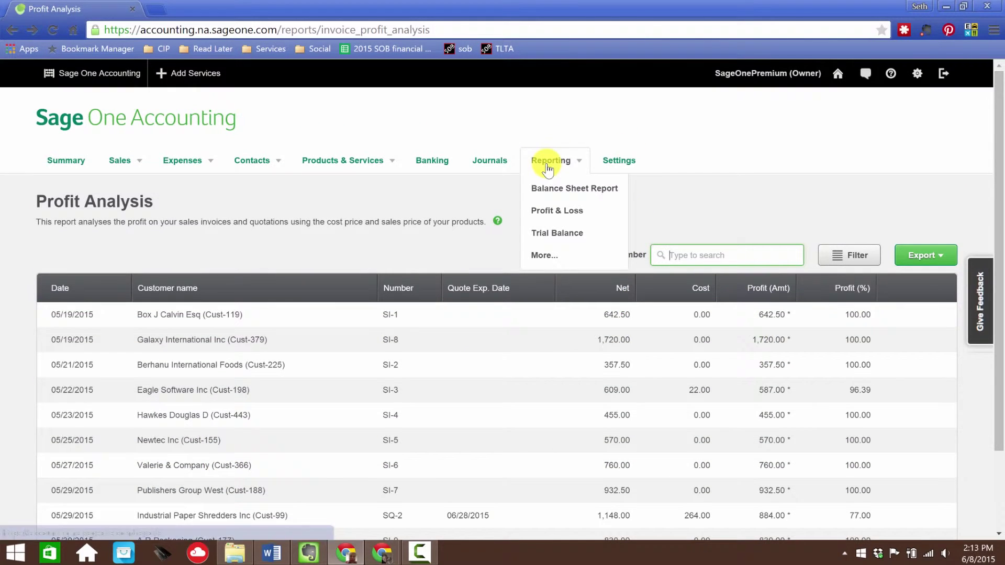
pyautogui.click(562, 192)
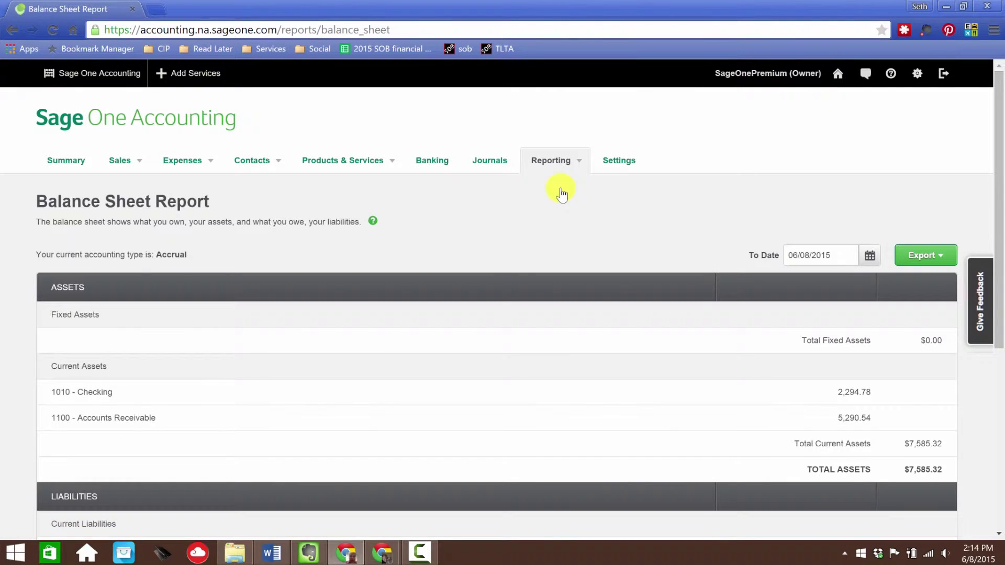
pyautogui.click(848, 399)
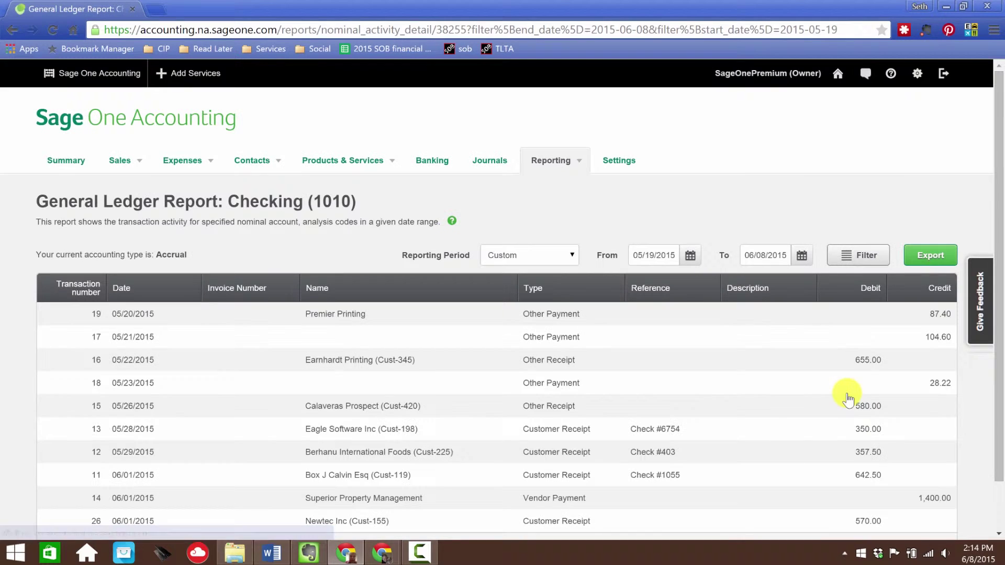
# Step: Set the Checking (1010) ledger period to 05/01/2015 through 06/08/2015
pyautogui.scroll(-1, 637, 350)
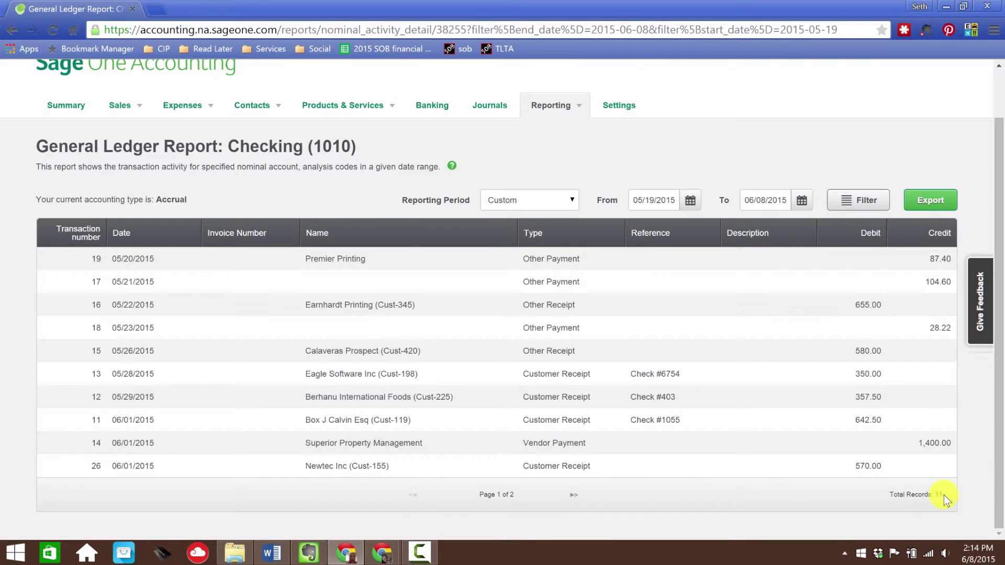
pyautogui.click(563, 201)
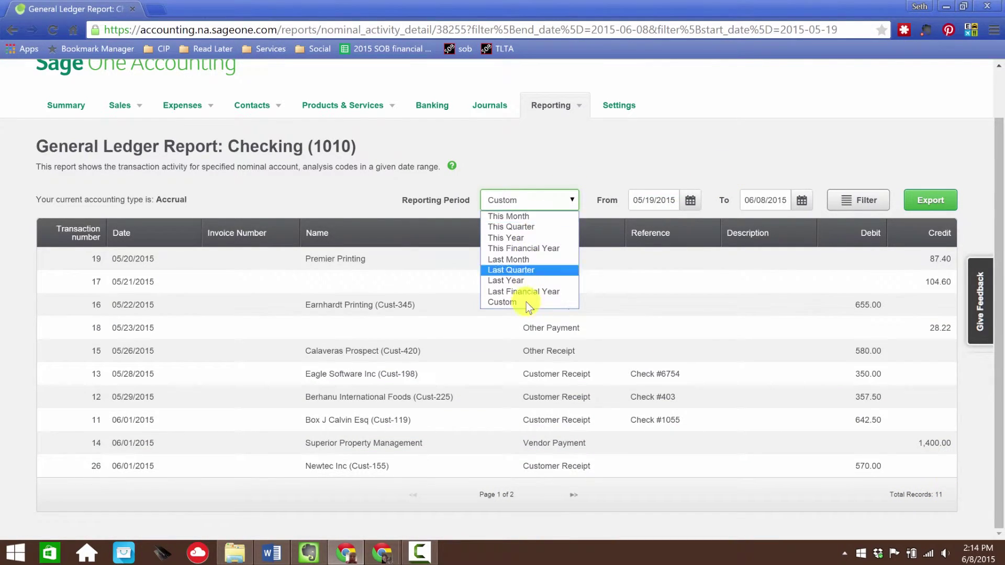
pyautogui.click(674, 196)
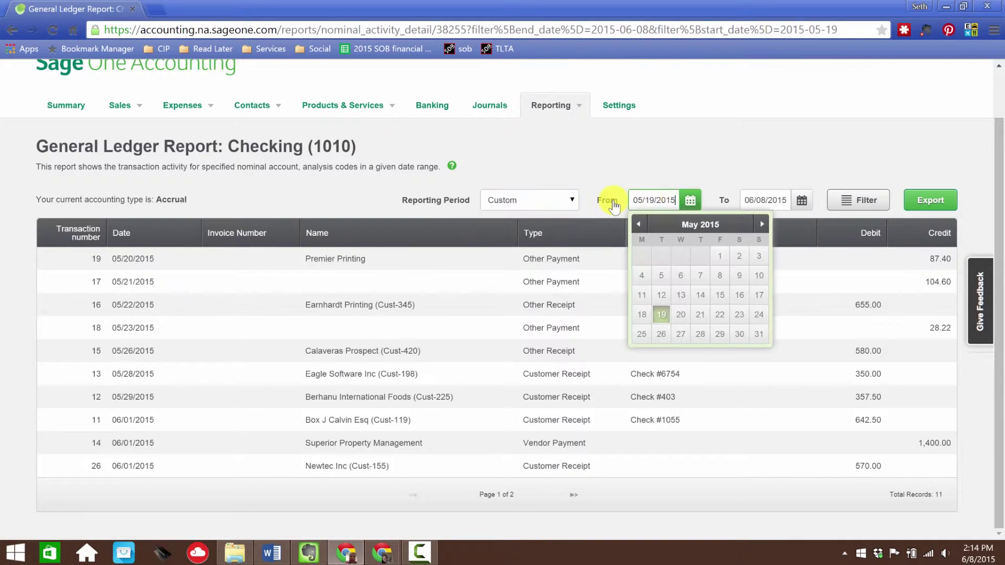
pyautogui.hotkey('ctrl', 'a')
pyautogui.write('5')
pyautogui.write('/01/2015')
pyautogui.press('Tab')
pyautogui.press('Tab')
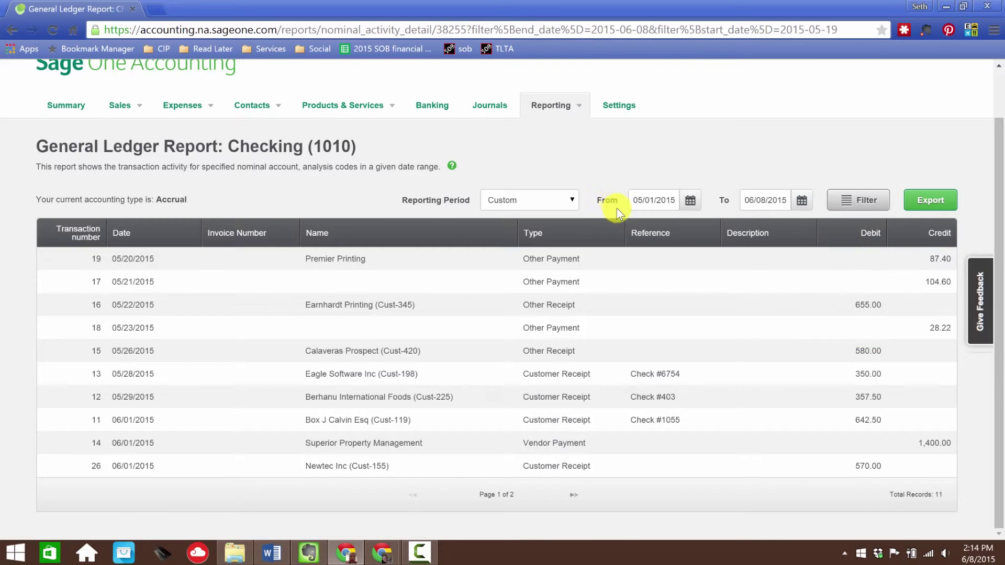
pyautogui.click(858, 206)
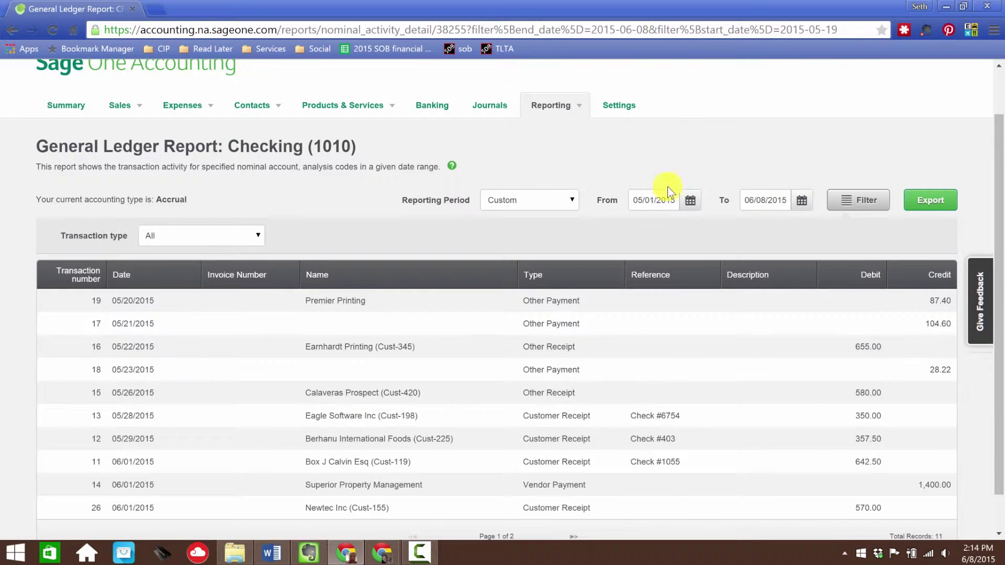
pyautogui.click(801, 200)
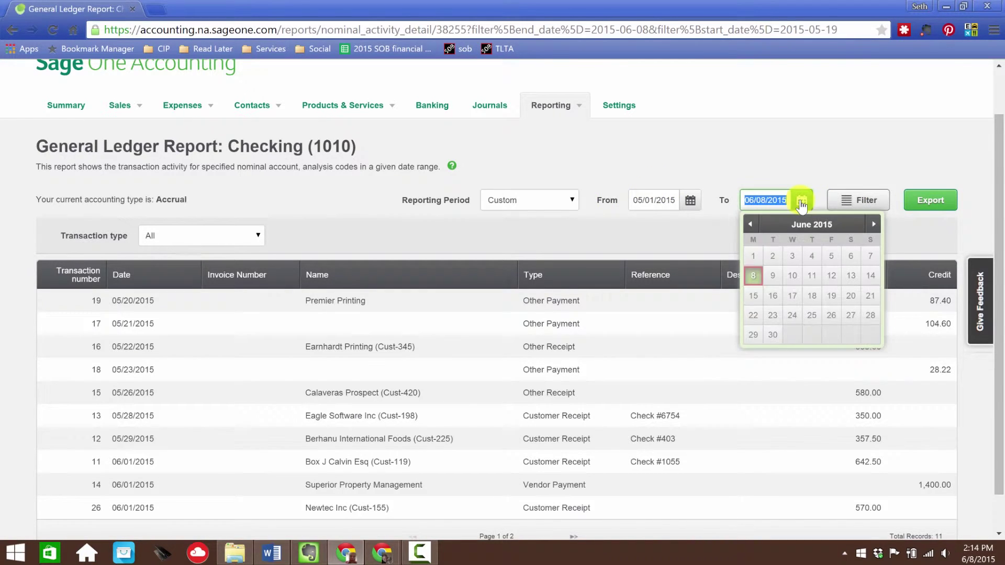
pyautogui.click(761, 287)
pyautogui.scroll(1, 747, 262)
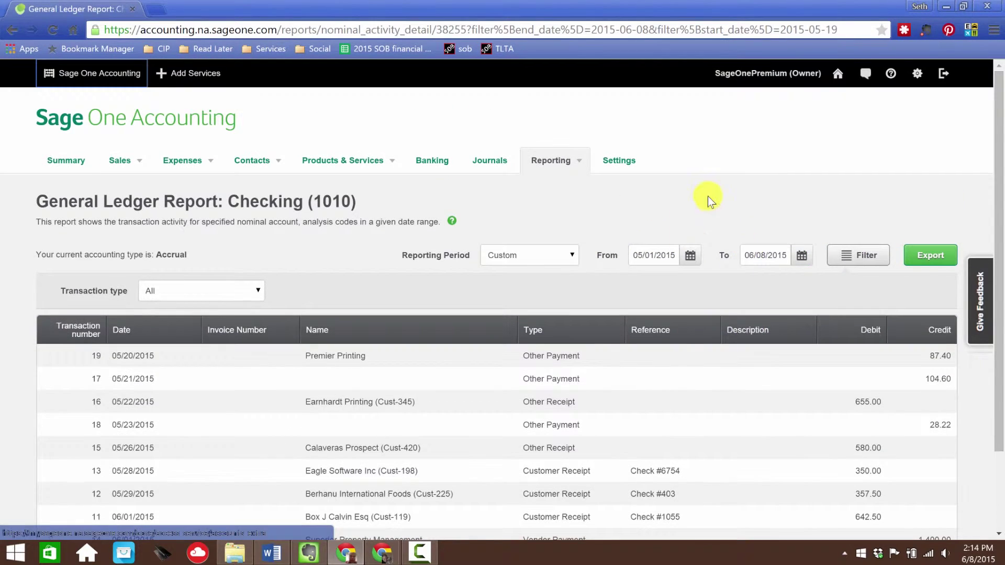
pyautogui.scroll(-2, 733, 295)
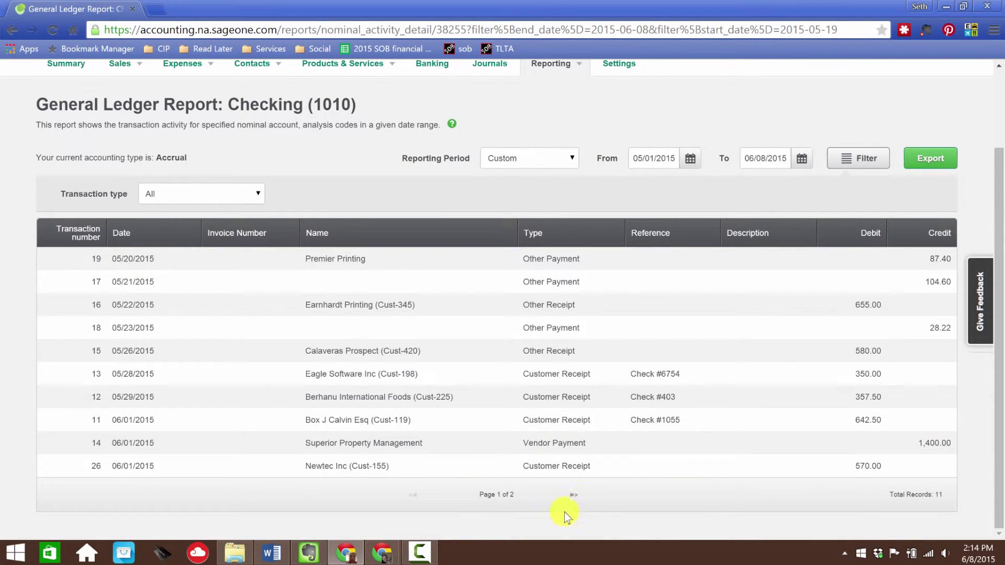
pyautogui.click(573, 496)
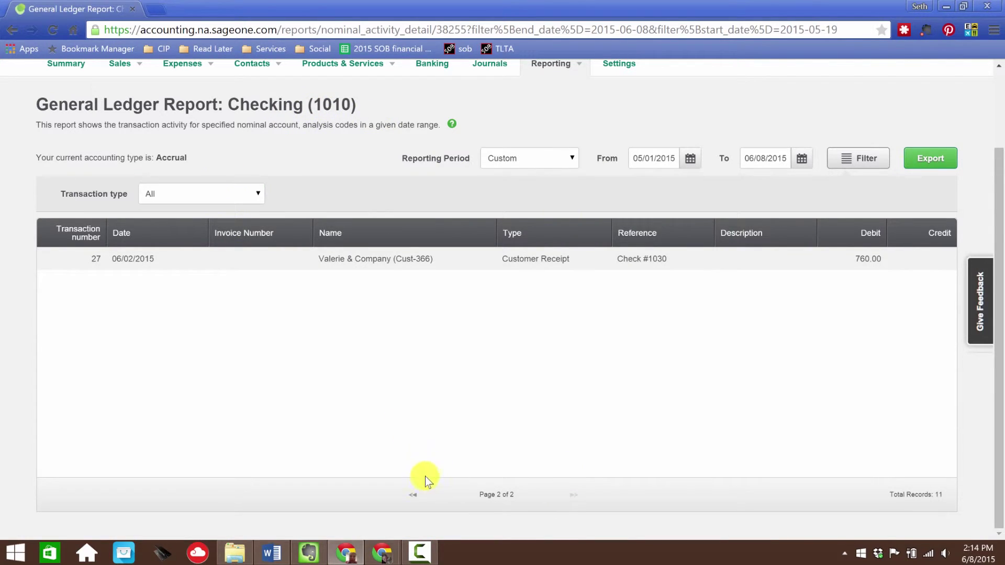
pyautogui.click(417, 495)
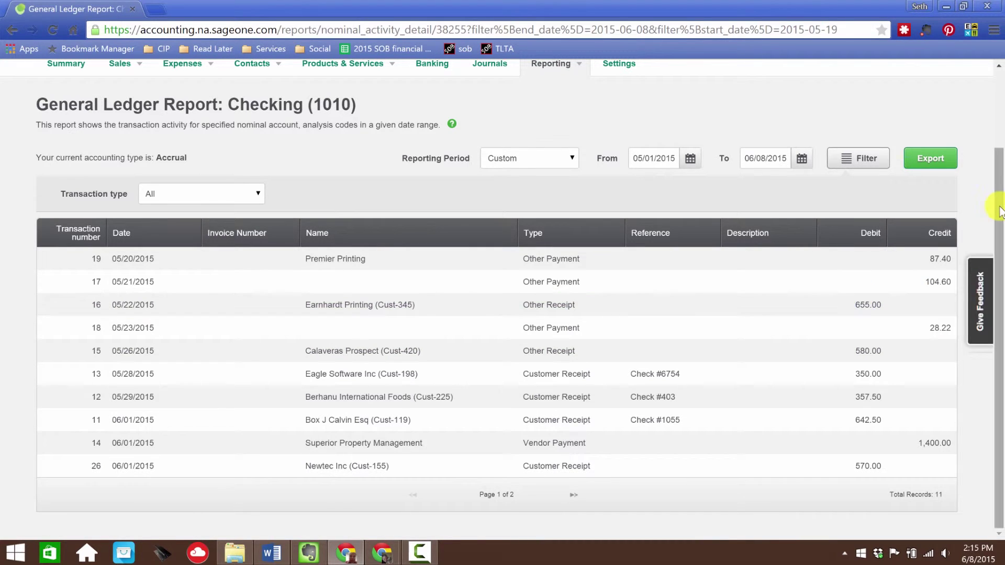
pyautogui.scroll(2, 1000, 142)
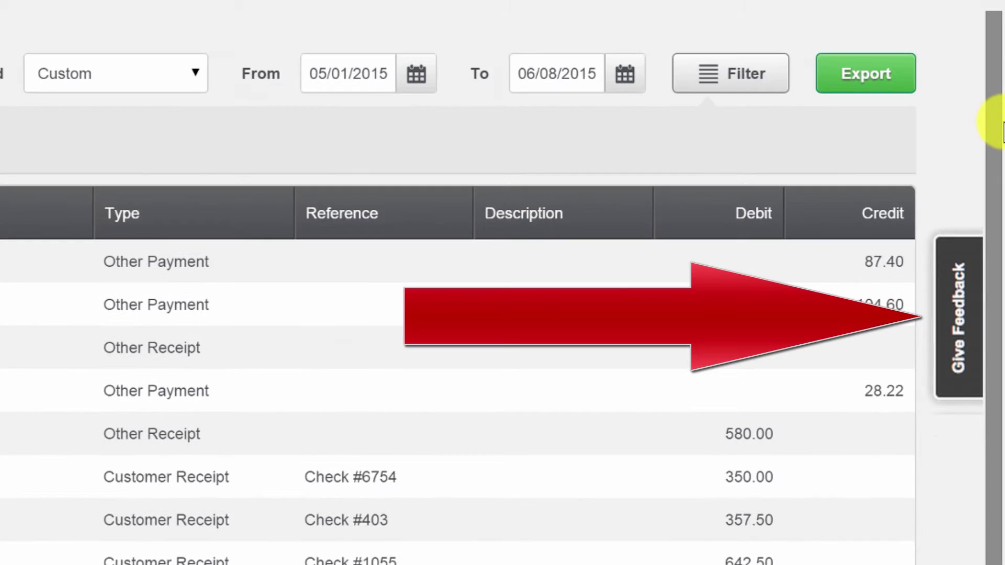
pyautogui.scroll(-1, 989, 136)
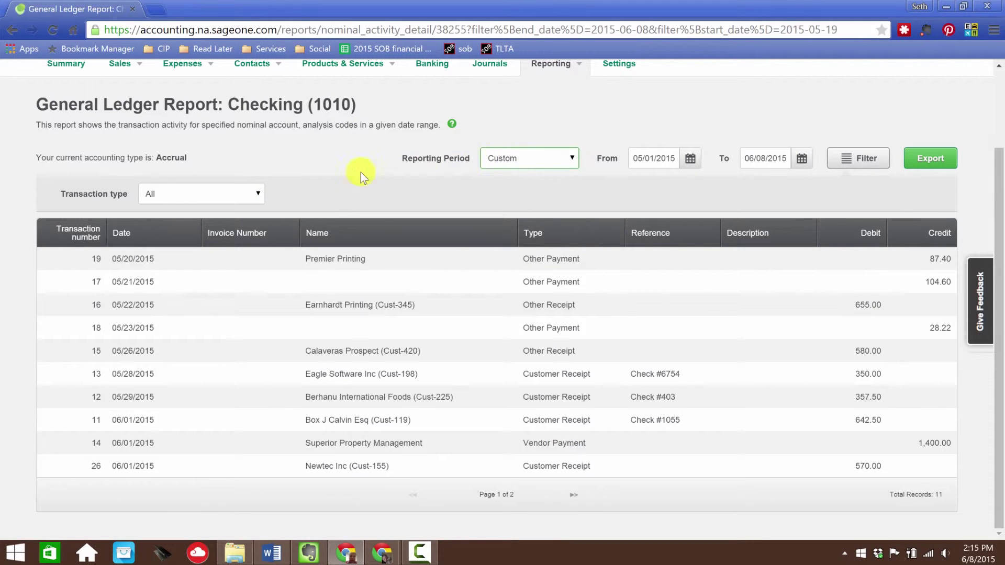
# Step: Try the ledger's Bank Payment, Revenue Payment, Deposit and All transaction type filters in turn
pyautogui.click(243, 194)
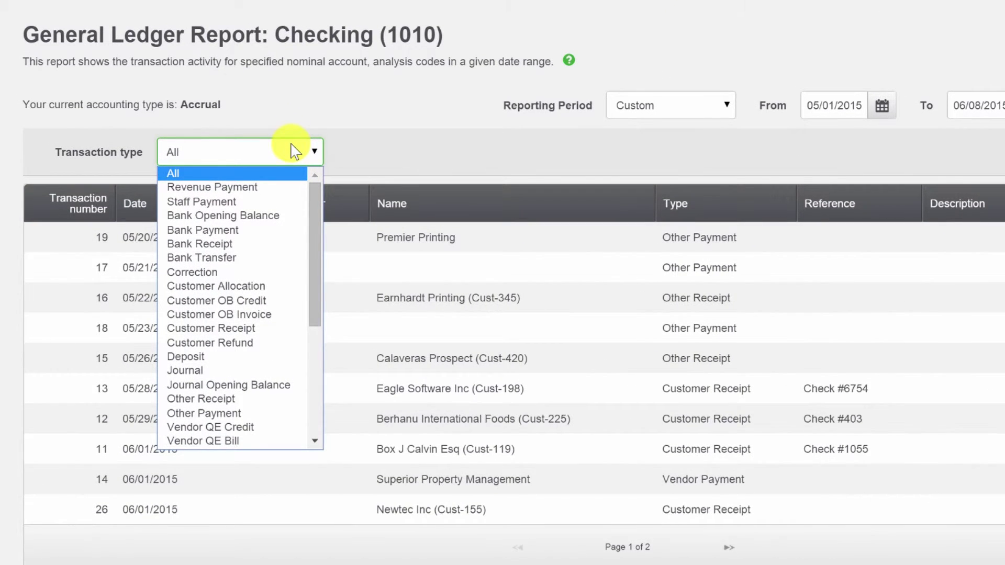
pyautogui.click(209, 236)
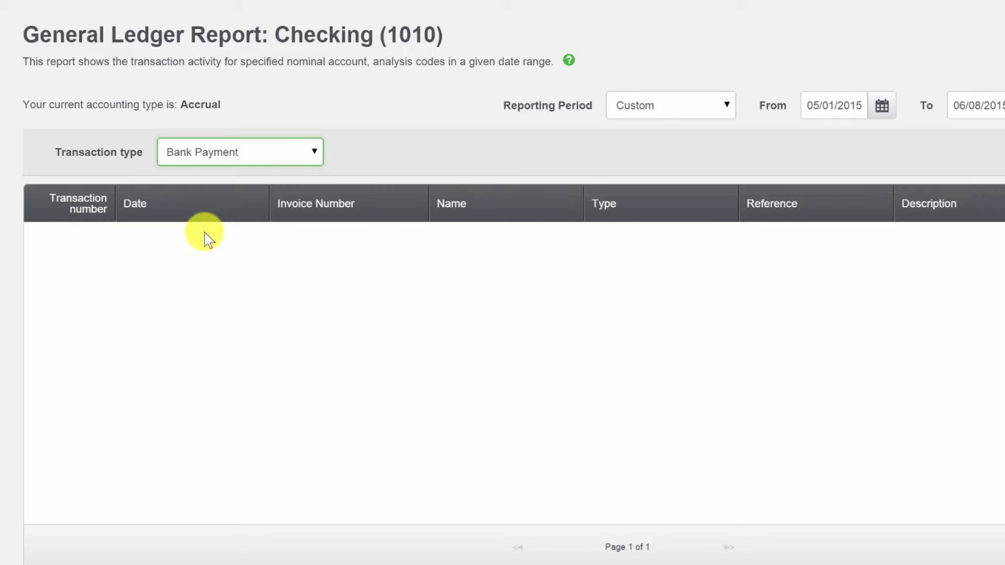
pyautogui.click(310, 148)
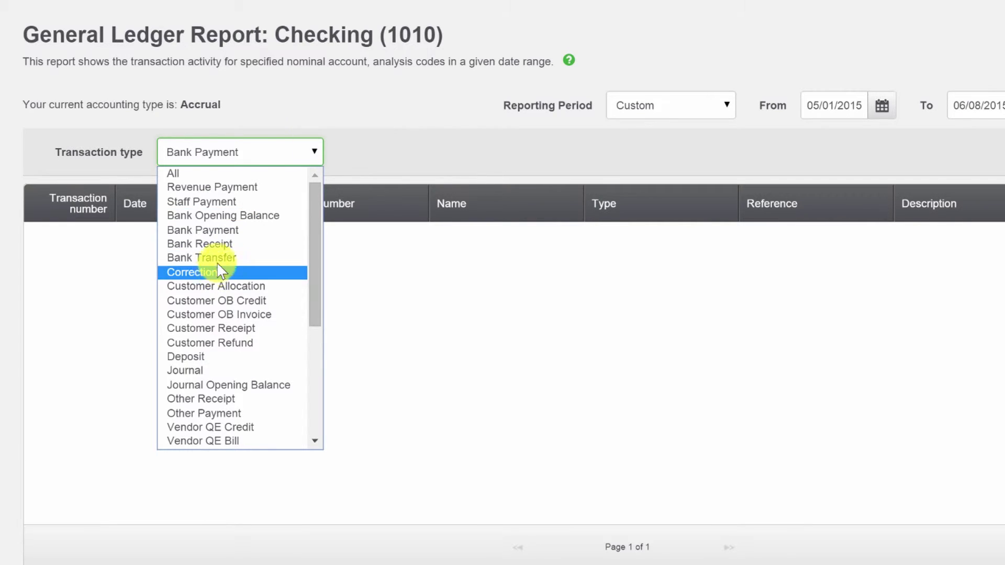
pyautogui.click(205, 187)
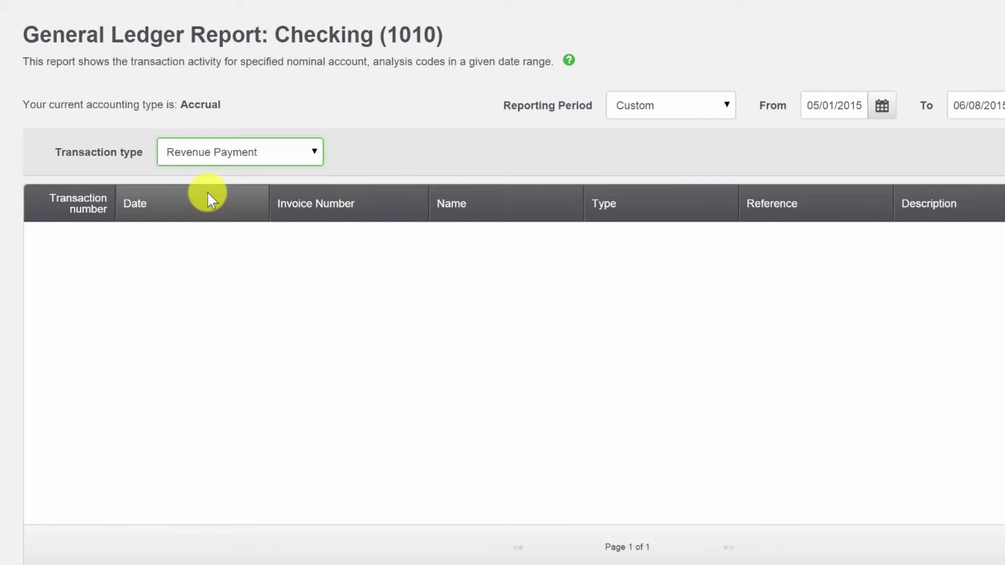
pyautogui.click(300, 152)
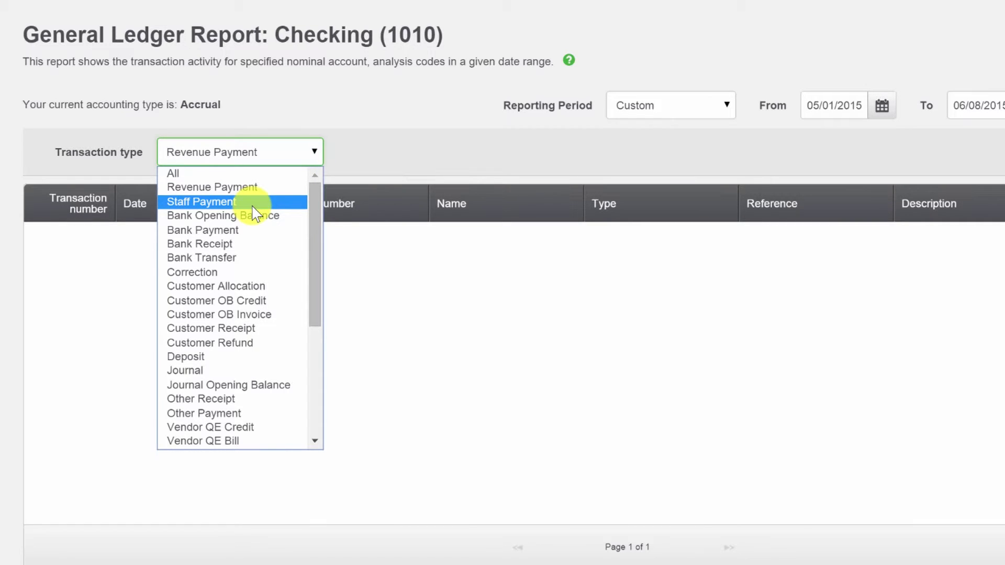
pyautogui.click(191, 358)
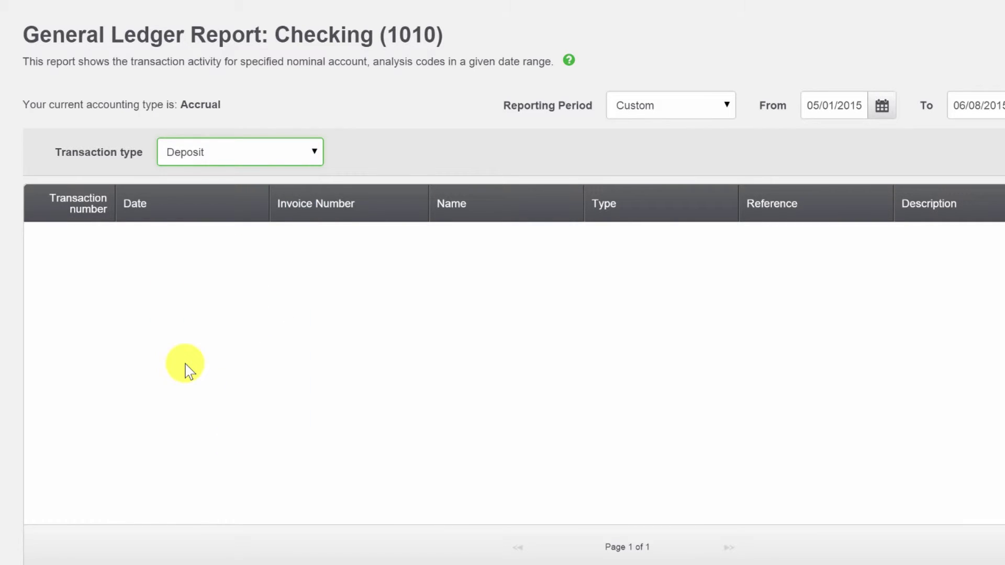
pyautogui.click(302, 153)
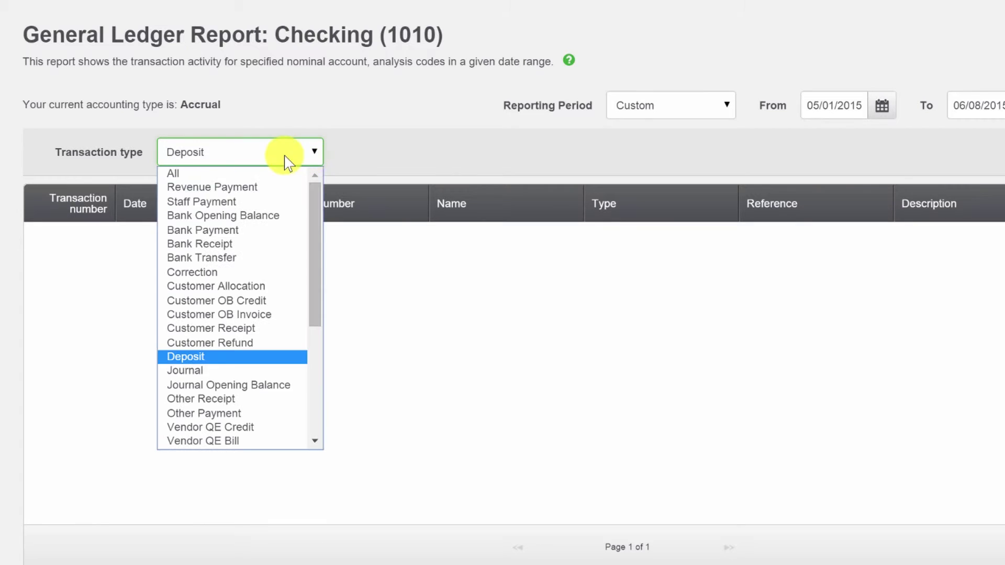
pyautogui.click(225, 173)
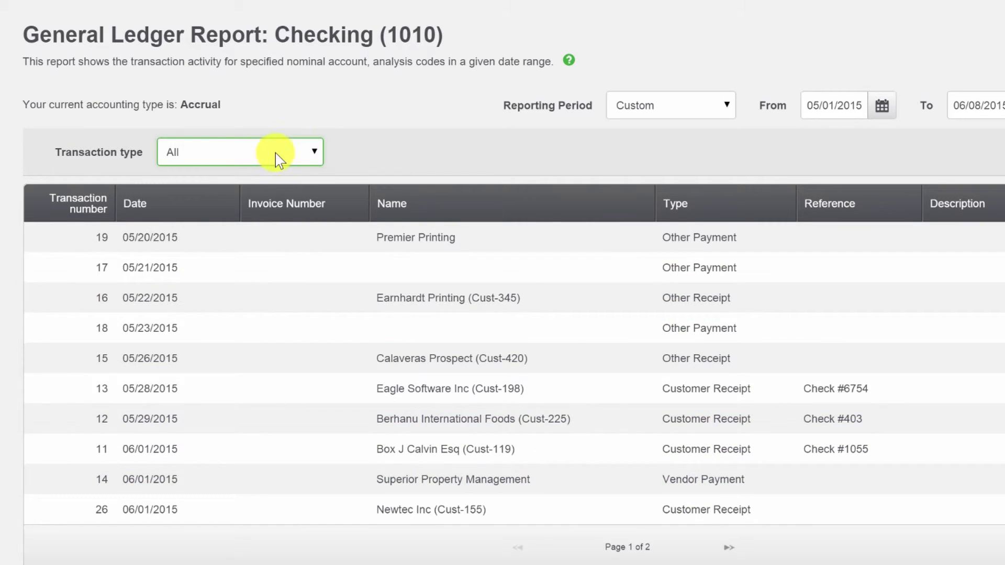
# Step: Filter the ledger to Customer Receipt, showing 5 records from 350.00 to 760.00
pyautogui.click(276, 155)
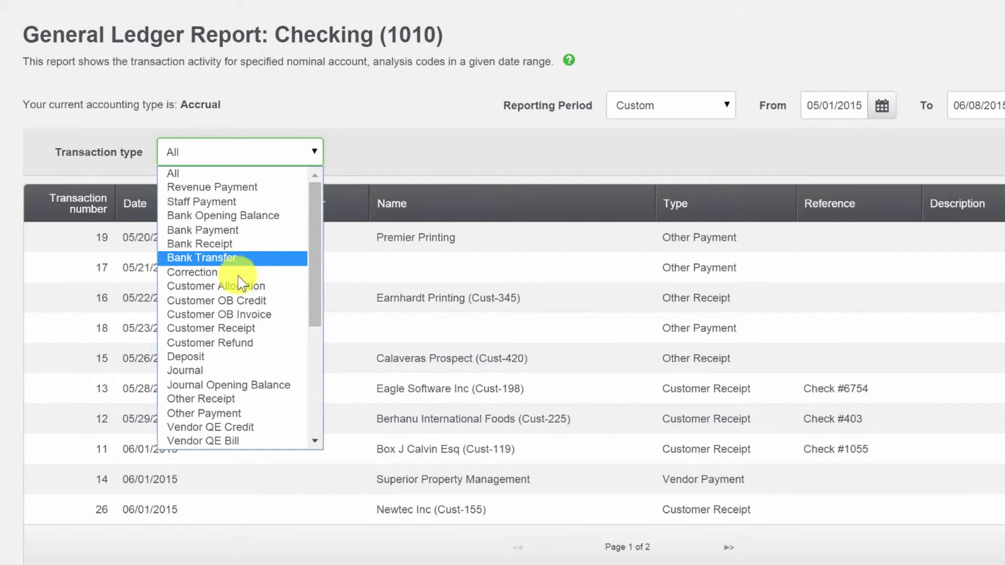
pyautogui.click(220, 328)
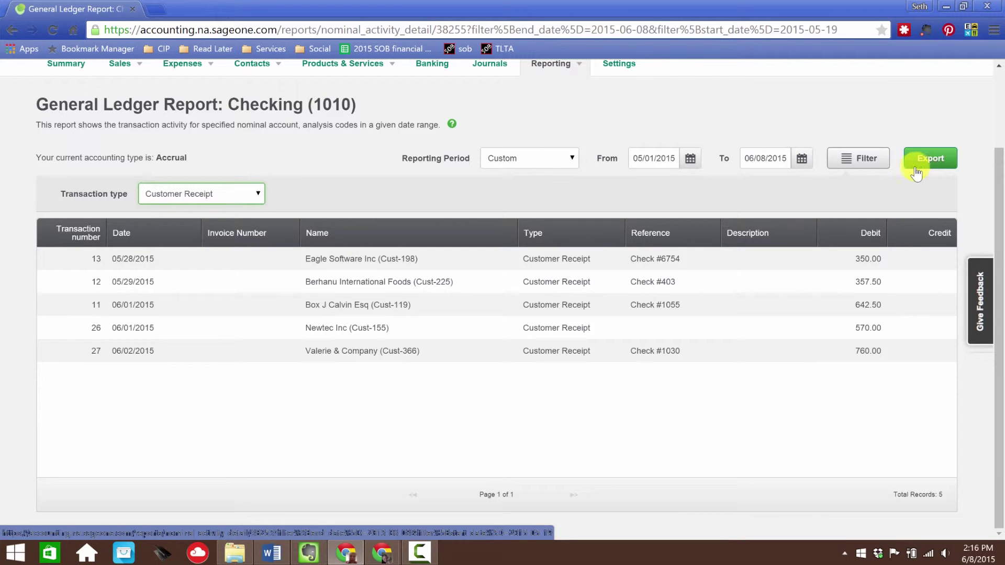
pyautogui.moveTo(997, 181); pyautogui.dragTo(996, 99)
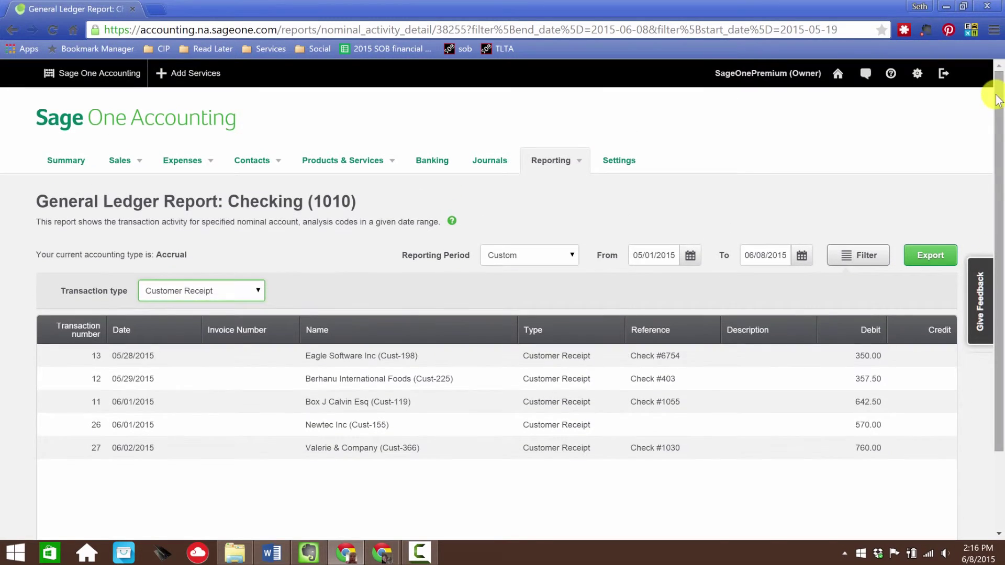
# Step: Open the Reports overview and scroll through the Management, Detail, Cash, Audit and Lists groups
pyautogui.click(549, 164)
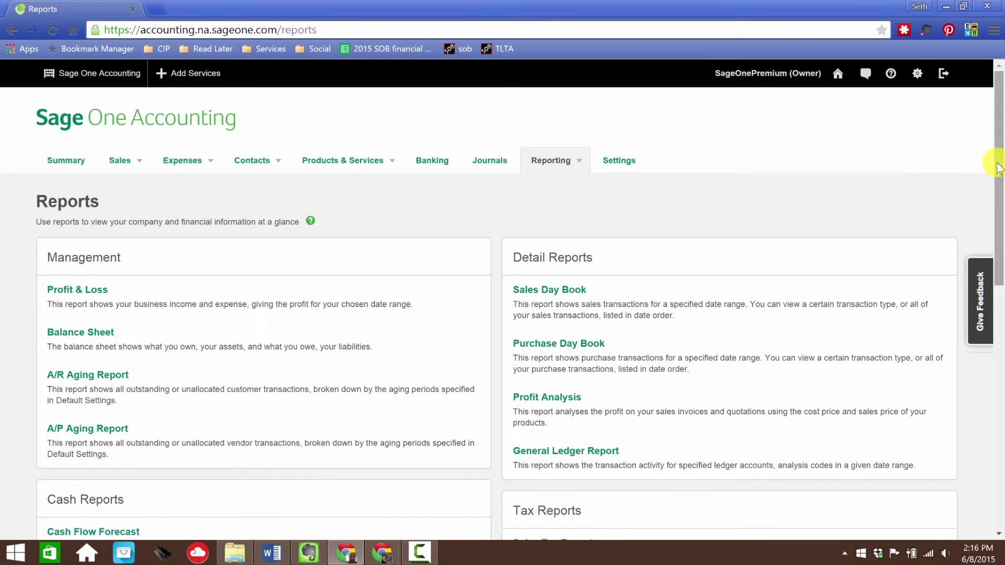
pyautogui.moveTo(998, 166); pyautogui.dragTo(1002, 426)
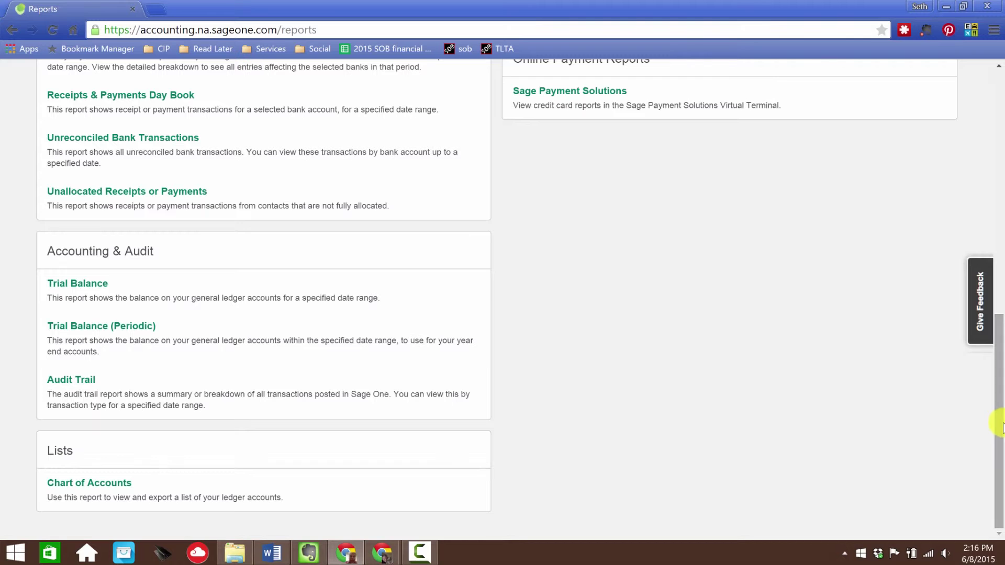
pyautogui.moveTo(1001, 427); pyautogui.dragTo(948, 178)
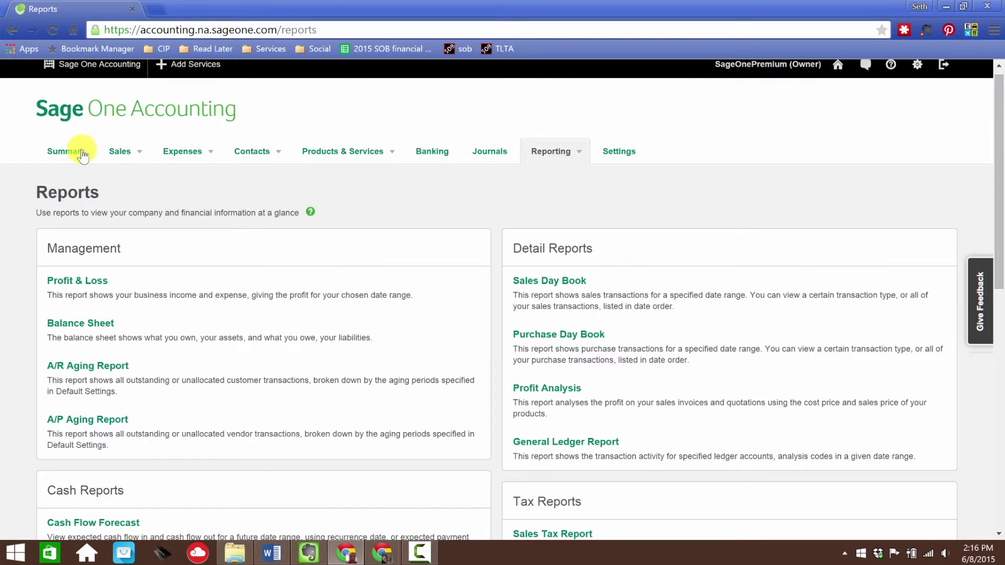
# Step: Open the Summary dashboard and review the 04/01/2015–07/31/2015 cash flow totals, with a $2,258.24 net balance
pyautogui.click(59, 156)
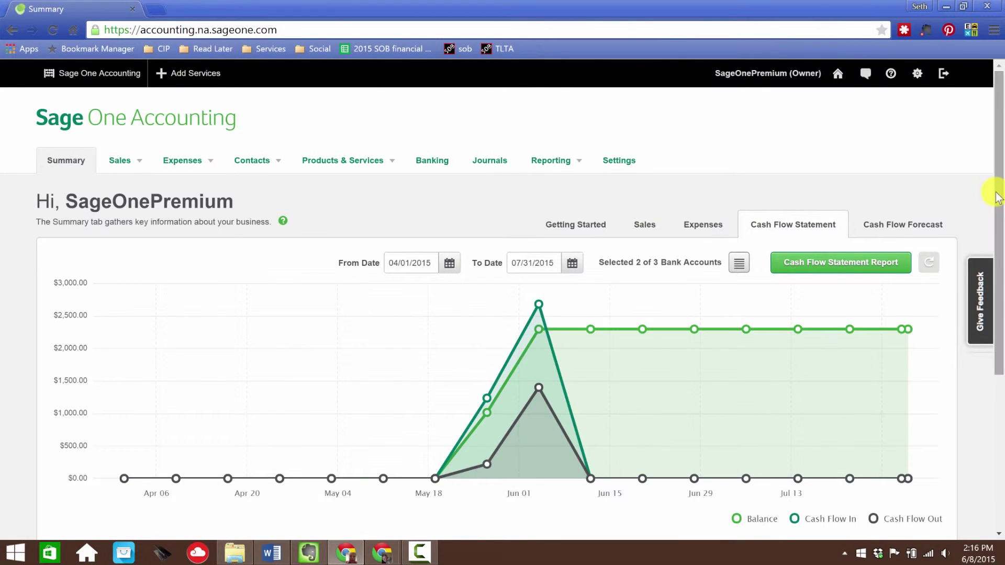
pyautogui.moveTo(994, 195); pyautogui.dragTo(998, 385)
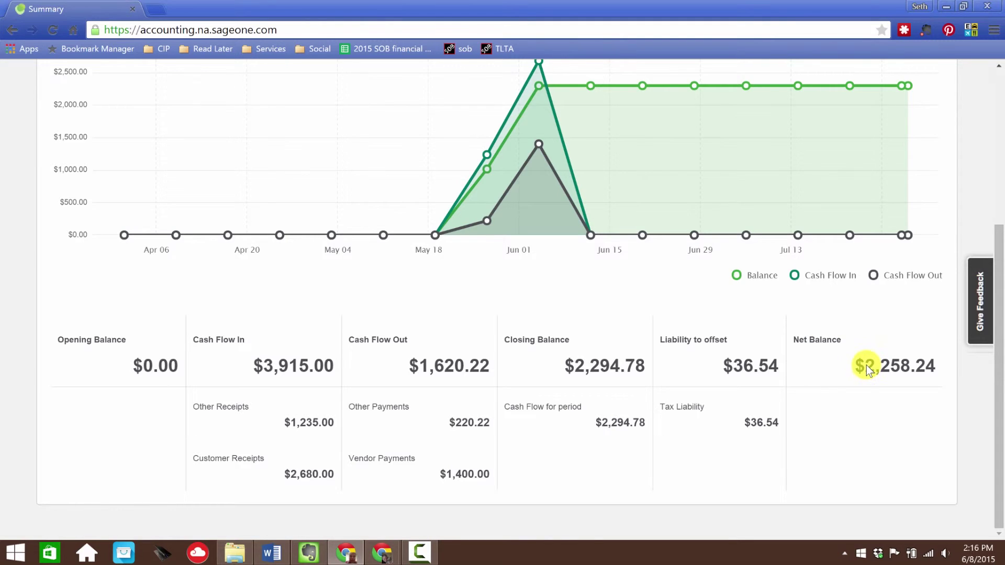
pyautogui.scroll(5, 872, 335)
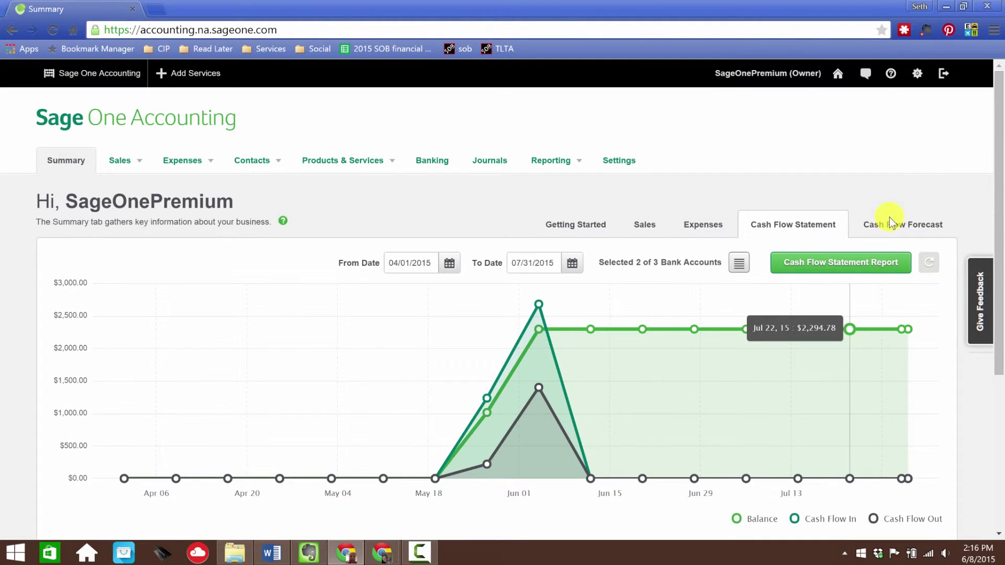
# Step: Switch to the Cash Flow Forecast chart for 06/08/2015–07/08/2015 and review its totals
pyautogui.click(894, 224)
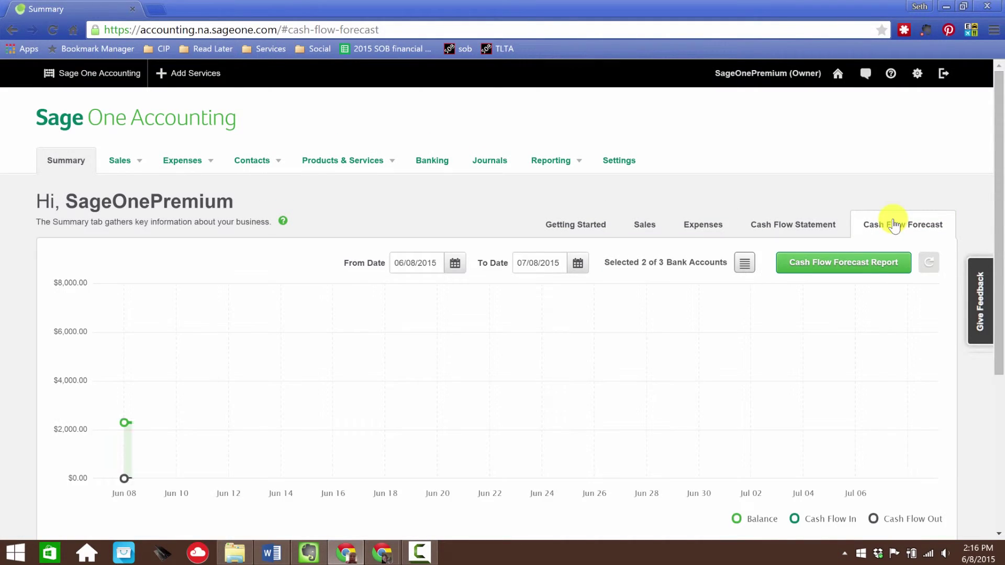
pyautogui.moveTo(998, 197); pyautogui.dragTo(1000, 361)
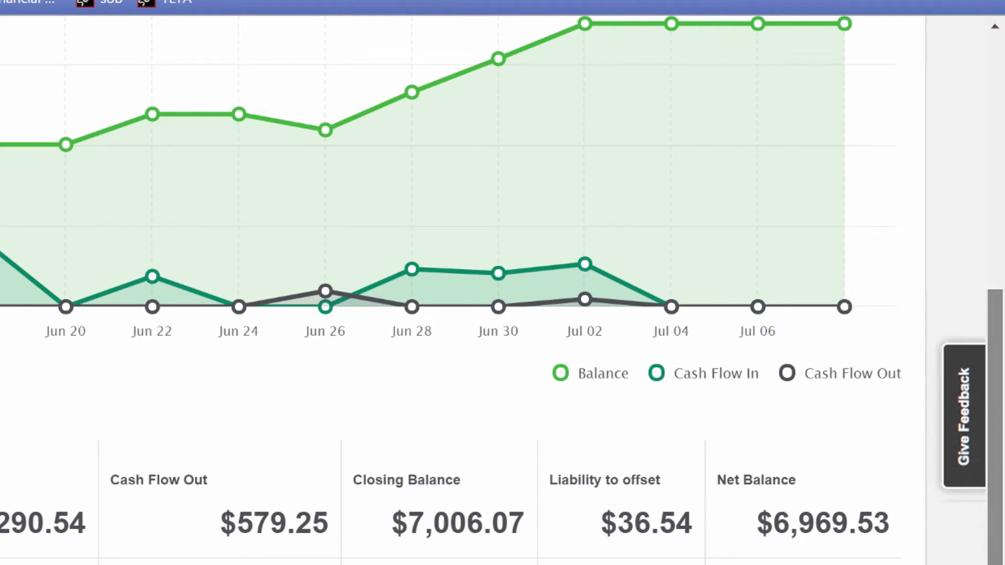
pyautogui.scroll(5, 987, 415)
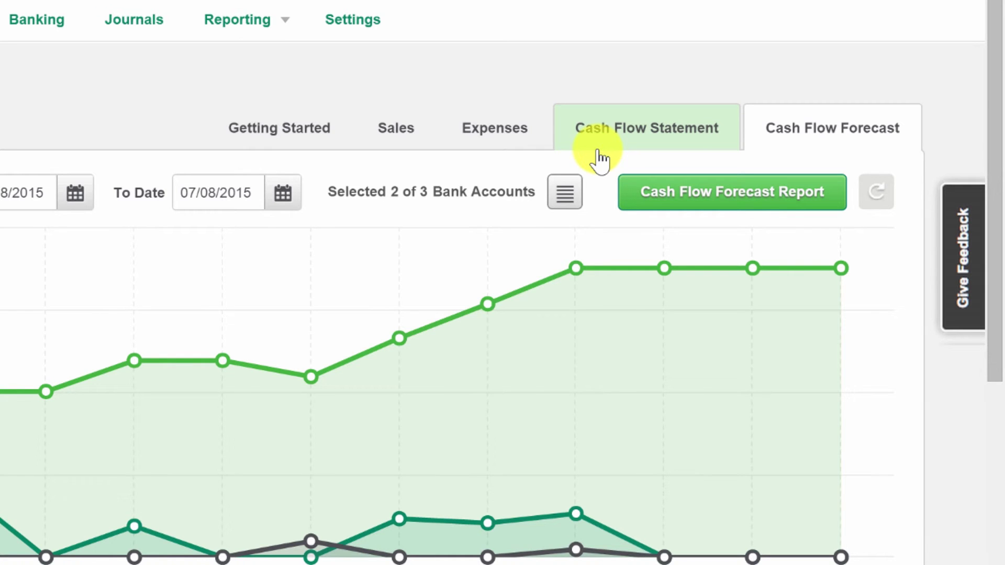
# Step: Go to the Reports page from the Reporting menu in the top navigation
pyautogui.click(237, 21)
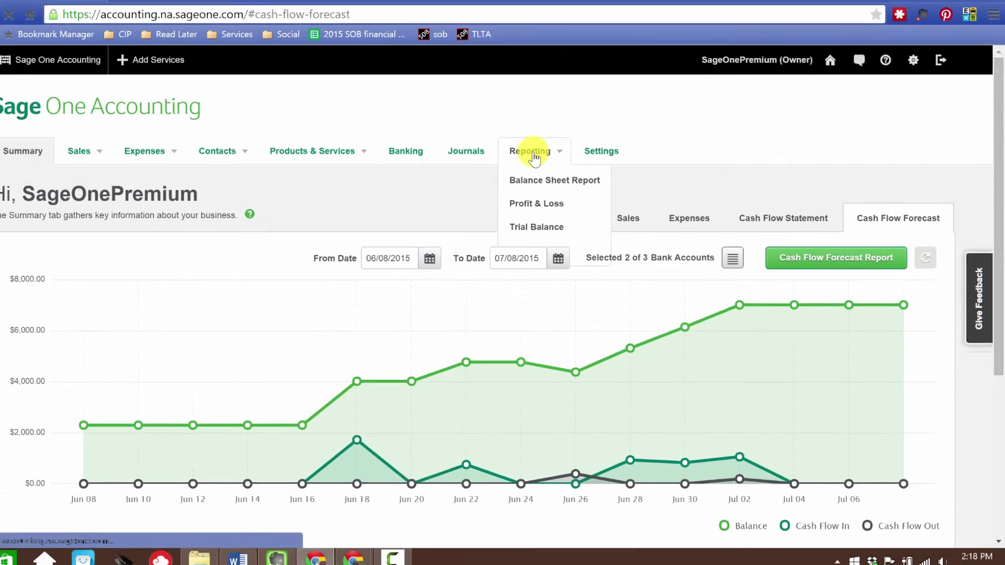
pyautogui.click(533, 153)
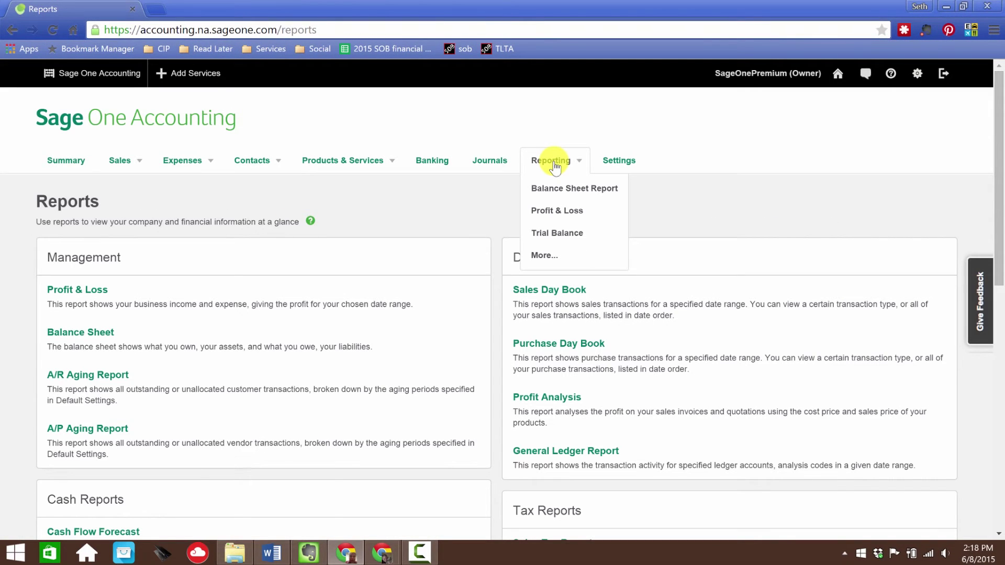